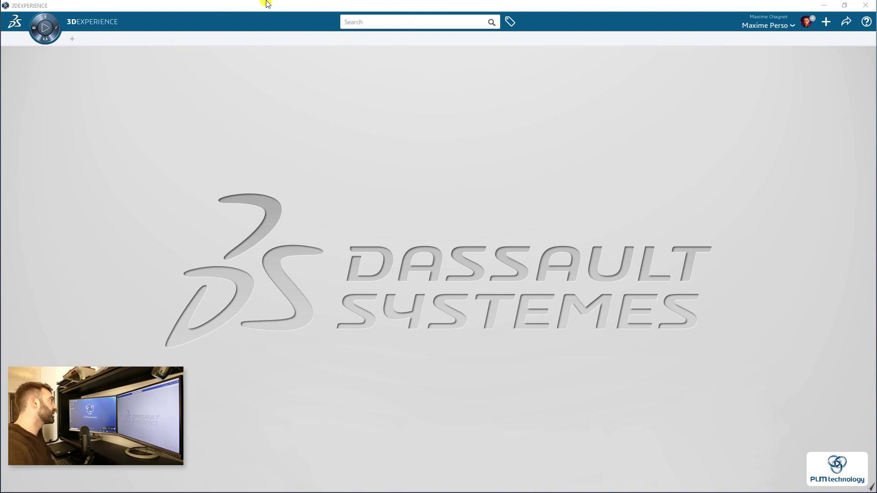
Open the Natural Shape app and create a 3D part titled "Intro to Natural Shape"
{"action": "left_click", "coordinate": [35, 26]}
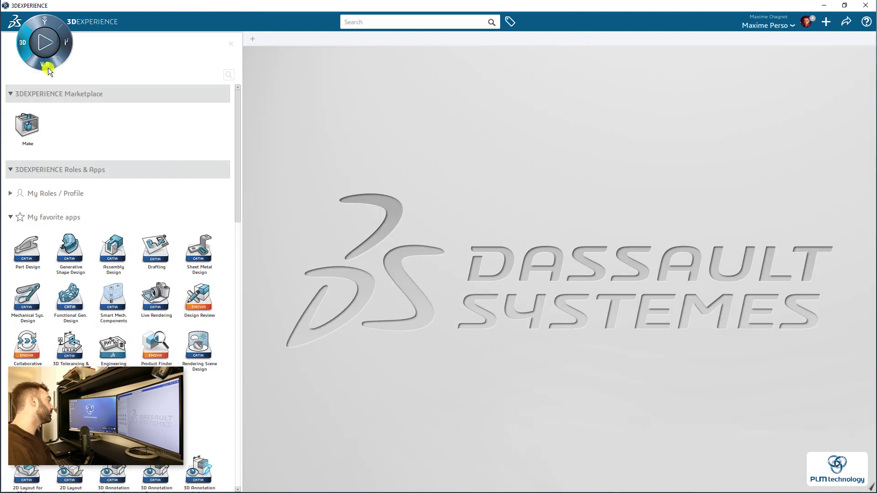
{"action": "scroll", "coordinate": [146, 269], "scroll_direction": "down", "scroll_amount": 10}
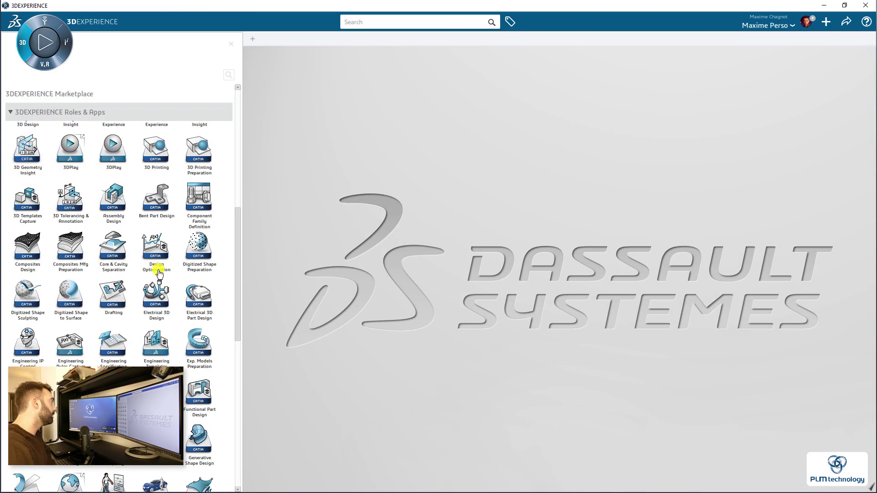
{"action": "scroll", "coordinate": [159, 275], "scroll_direction": "up", "scroll_amount": 10}
{"action": "left_click", "coordinate": [230, 75]}
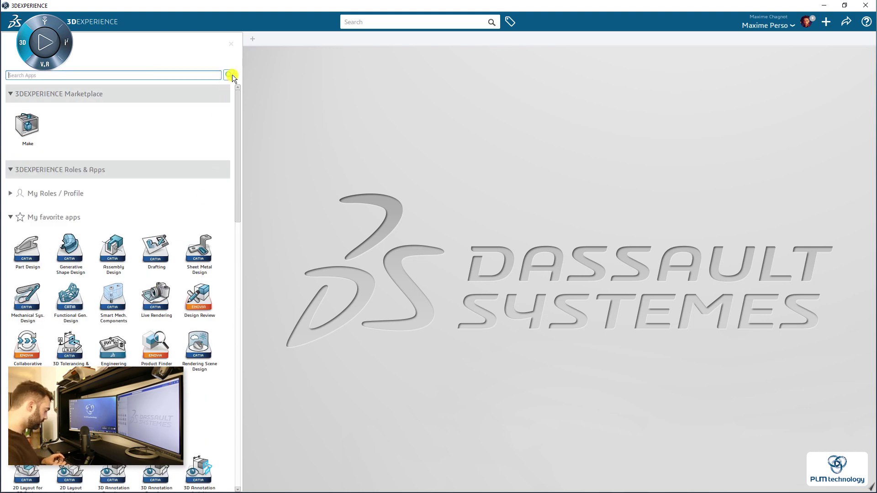
{"action": "type", "text": "natu"}
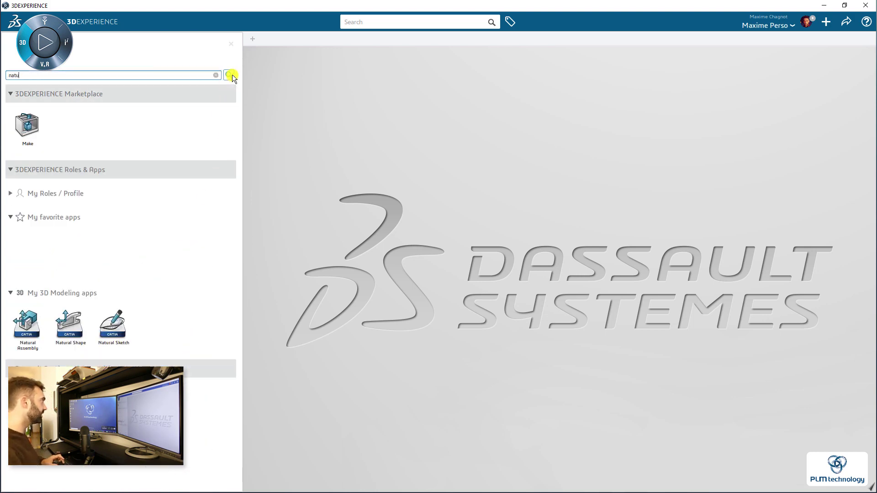
{"action": "left_click", "coordinate": [71, 327]}
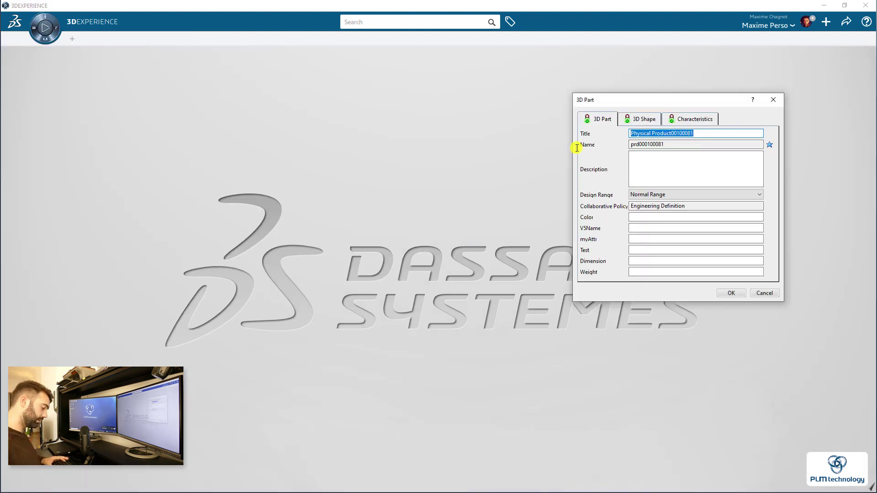
{"action": "key", "text": "BackSpace"}
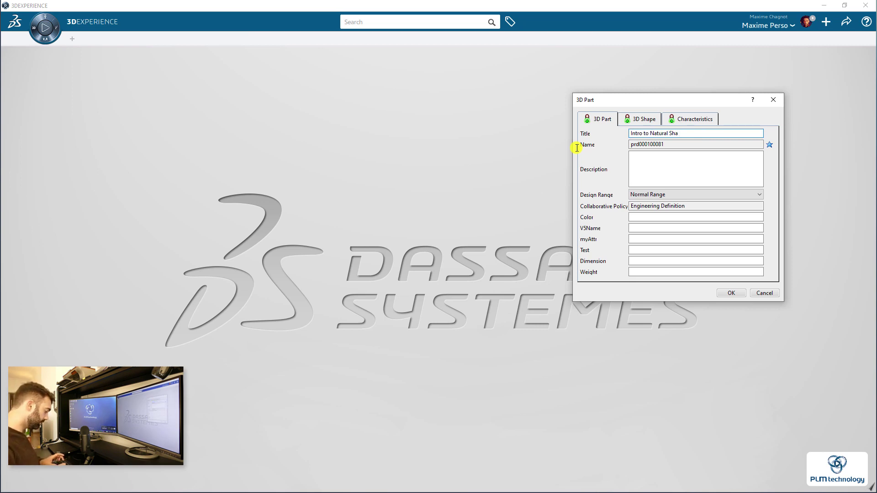
{"action": "key", "text": "Return"}
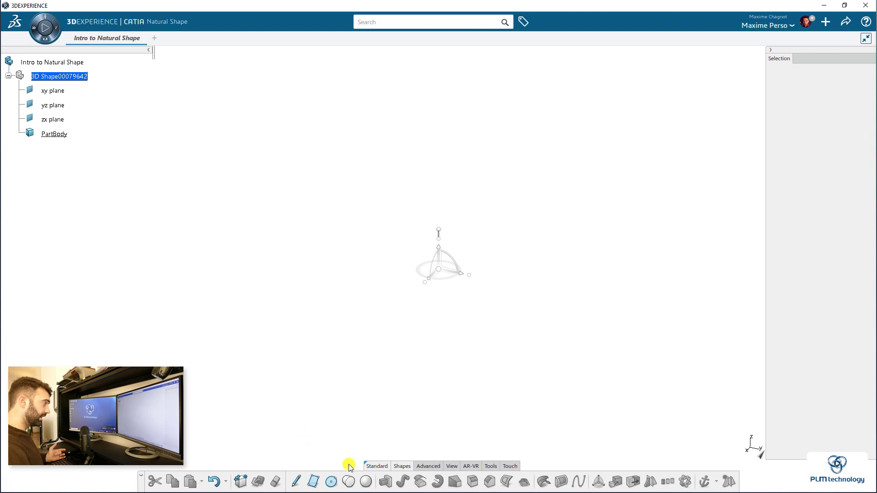
Insert a new natural shape body in the part and upgrade its natural shape
{"action": "left_click", "coordinate": [238, 483]}
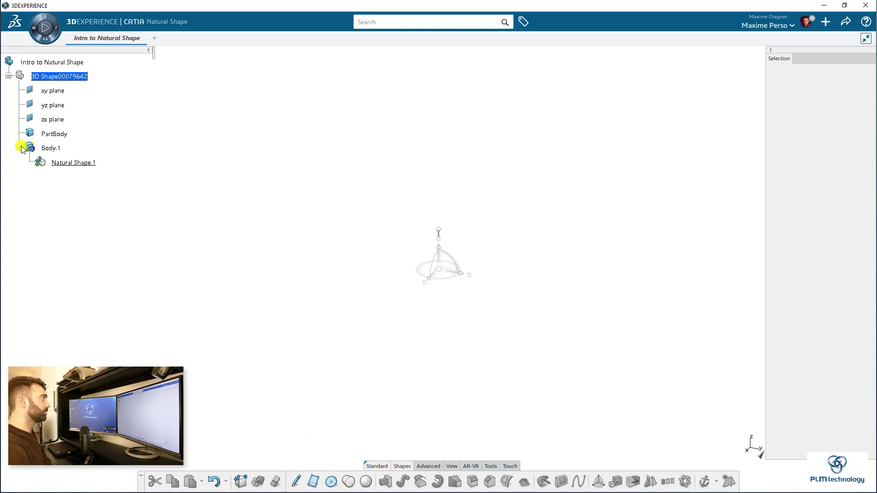
{"action": "left_click", "coordinate": [70, 164]}
{"action": "right_click", "coordinate": [74, 164]}
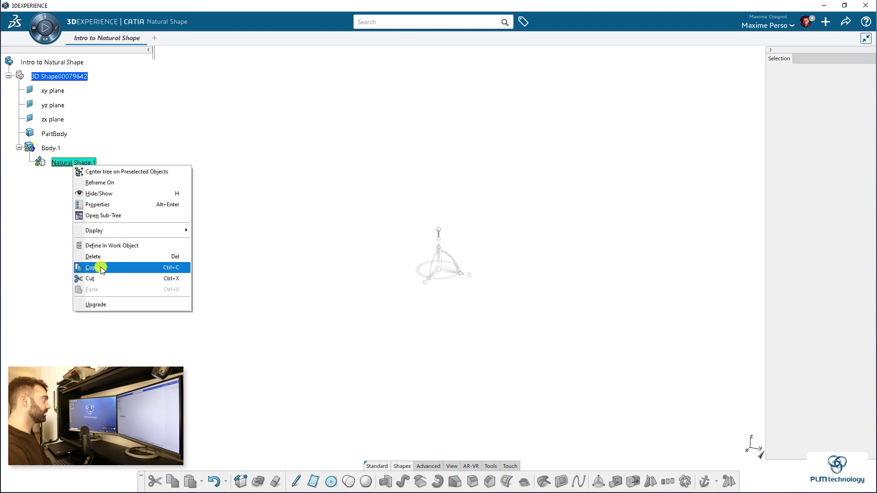
{"action": "left_click", "coordinate": [94, 305]}
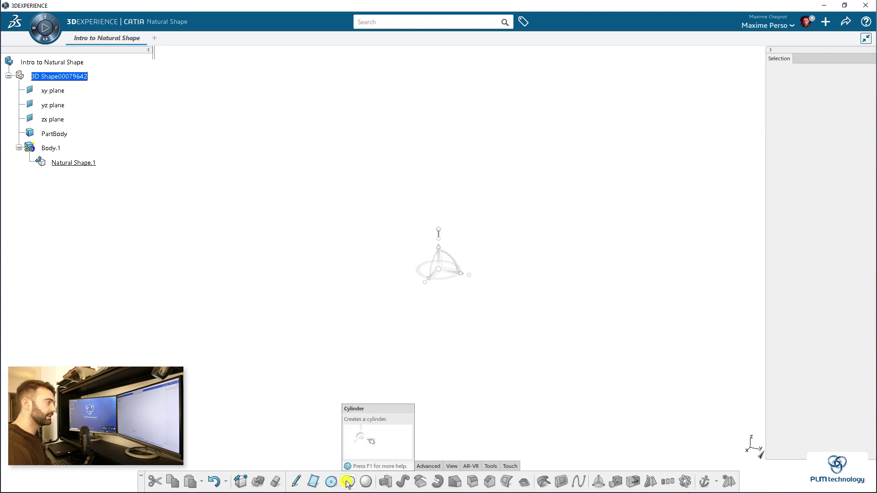
Draw a horizontal rectangular surface parallel to the xy plane in the existing natural shape
{"action": "left_click", "coordinate": [314, 485]}
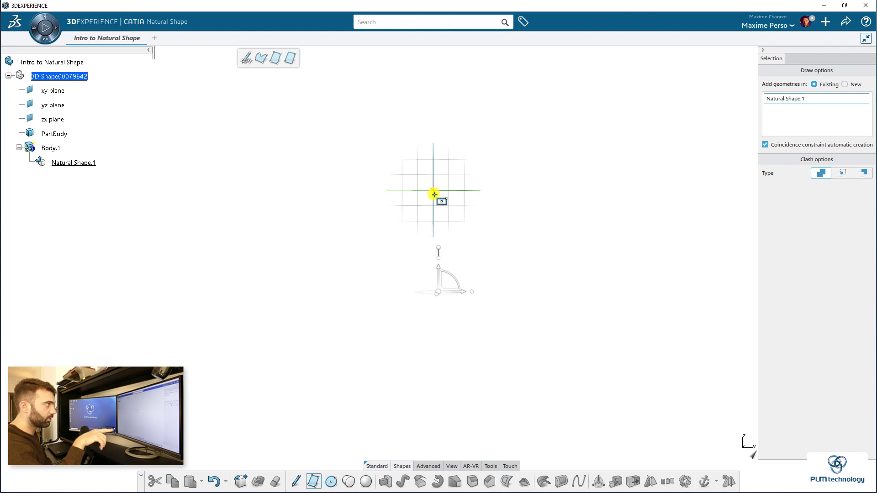
{"action": "middle_click_drag", "start_coordinate": [433, 191], "coordinate": [409, 432]}
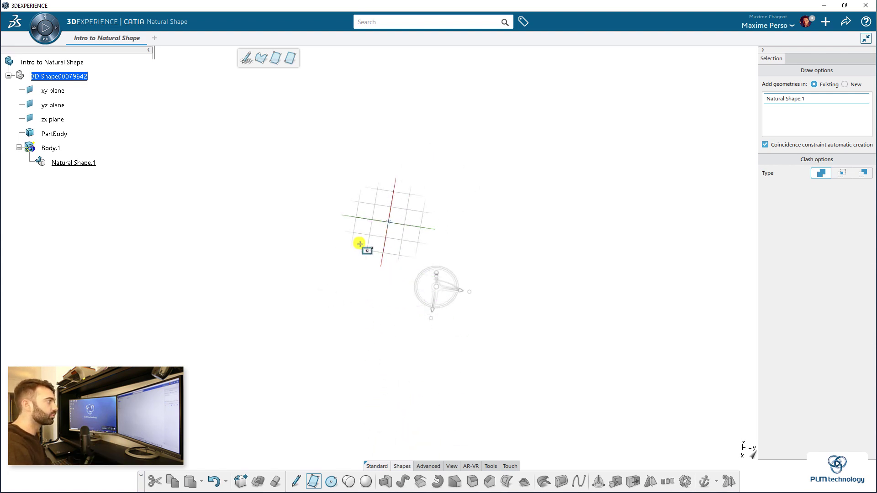
{"action": "mouse_move", "coordinate": [370, 310]}
{"action": "middle_mouse_down"}
{"action": "mouse_move", "coordinate": [281, 227]}
{"action": "mouse_move", "coordinate": [327, 204]}
{"action": "mouse_move", "coordinate": [382, 303]}
{"action": "mouse_move", "coordinate": [454, 383]}
{"action": "middle_mouse_up"}
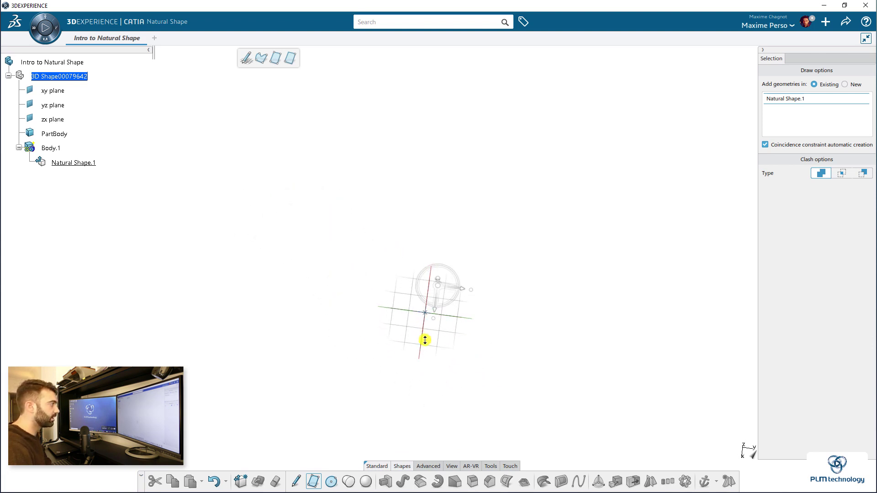
{"action": "mouse_move", "coordinate": [392, 259]}
{"action": "left_mouse_down"}
{"action": "mouse_move", "coordinate": [534, 334]}
{"action": "mouse_move", "coordinate": [543, 367]}
{"action": "mouse_move", "coordinate": [568, 344]}
{"action": "mouse_move", "coordinate": [562, 363]}
{"action": "mouse_move", "coordinate": [540, 319]}
{"action": "mouse_move", "coordinate": [523, 337]}
{"action": "mouse_move", "coordinate": [479, 298]}
{"action": "mouse_move", "coordinate": [539, 342]}
{"action": "mouse_move", "coordinate": [533, 352]}
{"action": "mouse_move", "coordinate": [470, 274]}
{"action": "mouse_move", "coordinate": [434, 255]}
{"action": "mouse_move", "coordinate": [457, 307]}
{"action": "mouse_move", "coordinate": [531, 369]}
{"action": "mouse_move", "coordinate": [560, 358]}
{"action": "mouse_move", "coordinate": [549, 342]}
{"action": "mouse_move", "coordinate": [536, 366]}
{"action": "mouse_move", "coordinate": [551, 370]}
{"action": "mouse_move", "coordinate": [542, 361]}
{"action": "left_mouse_up"}
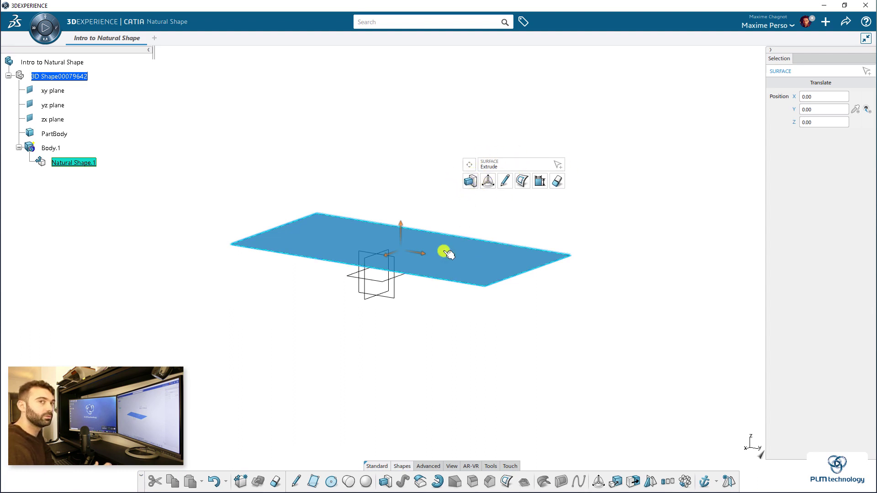
{"action": "left_click", "coordinate": [496, 338]}
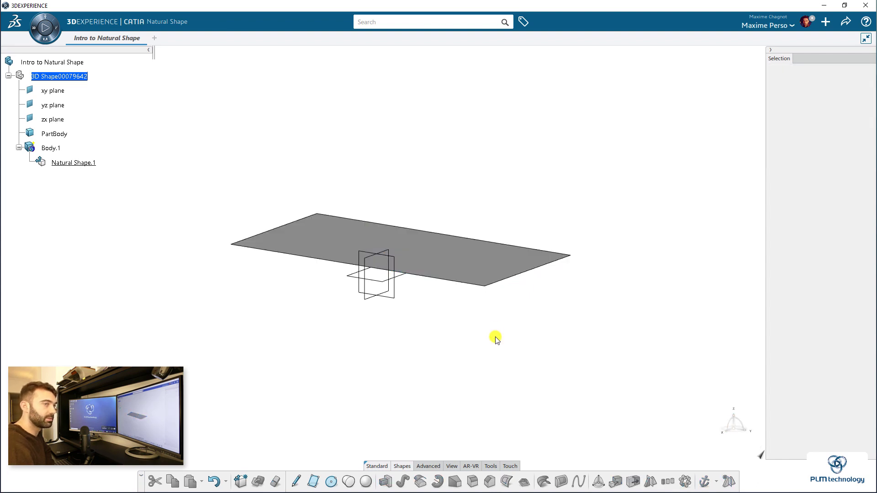
Extrude the rectangular surface upward into a block with a length of -40 mm
{"action": "left_click", "coordinate": [457, 262]}
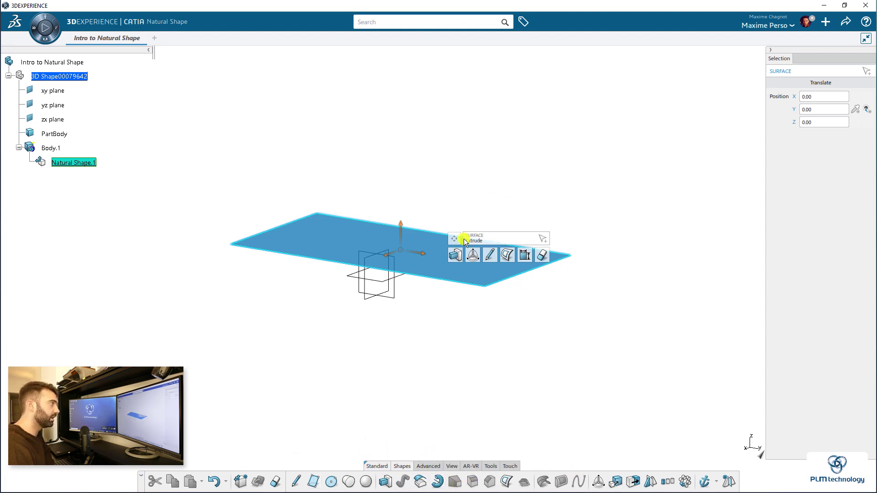
{"action": "left_click_drag", "start_coordinate": [455, 238], "coordinate": [493, 153]}
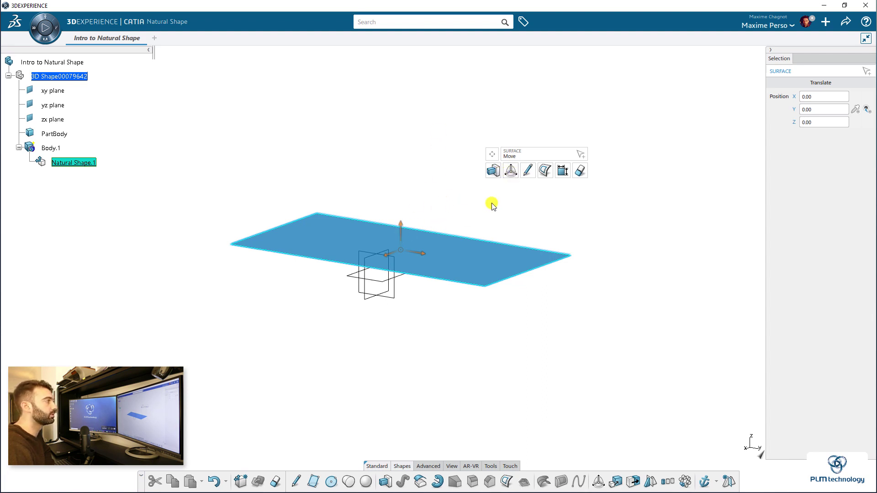
{"action": "left_click", "coordinate": [493, 172]}
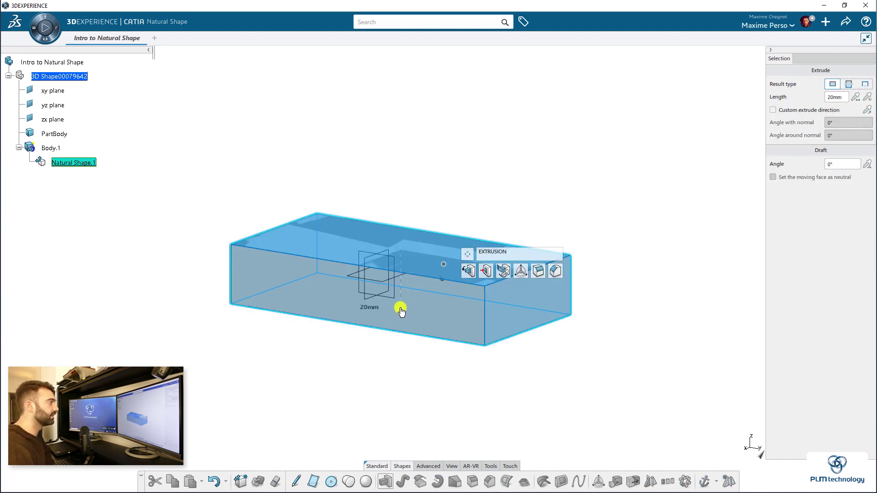
{"action": "left_click_drag", "start_coordinate": [401, 311], "coordinate": [394, 137]}
{"action": "middle_click_drag", "start_coordinate": [369, 147], "coordinate": [373, 241]}
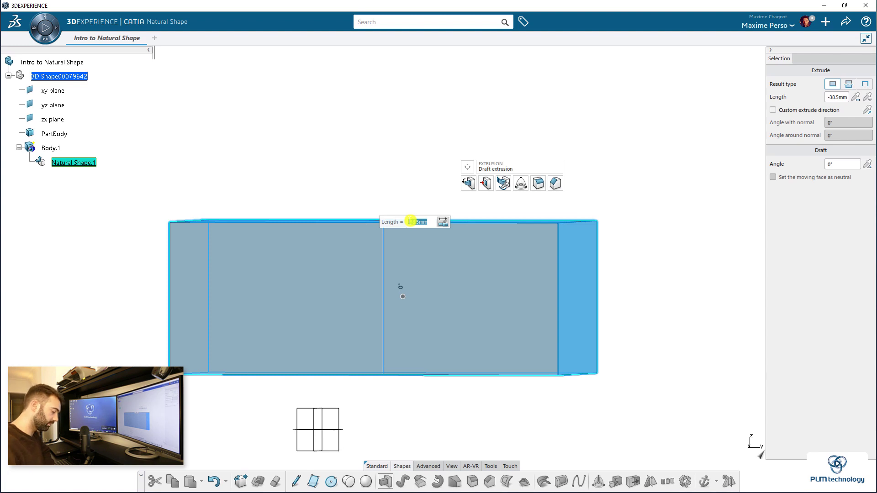
{"action": "type", "text": "-40"}
{"action": "key", "text": "Return"}
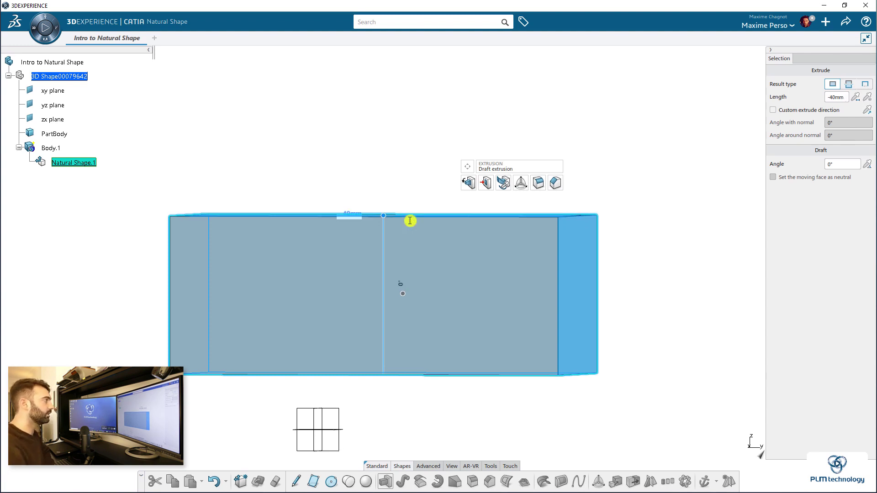
{"action": "middle_click_drag", "start_coordinate": [425, 201], "coordinate": [348, 181]}
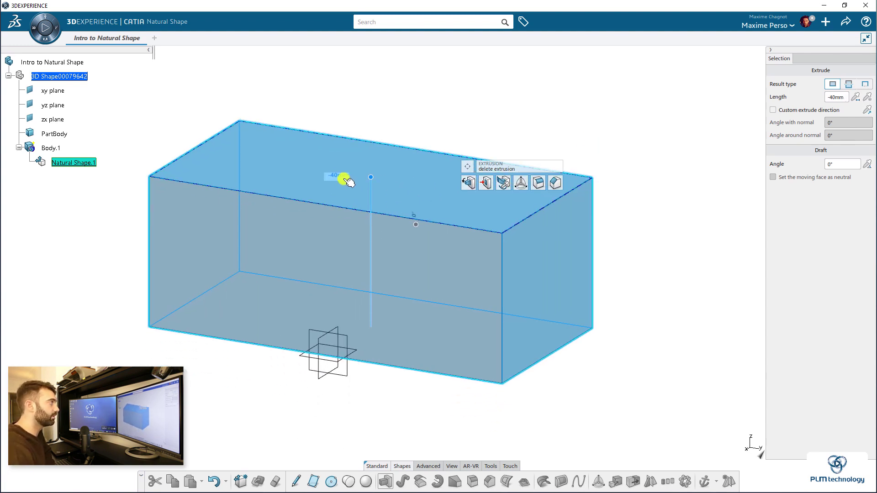
{"action": "left_click", "coordinate": [526, 104]}
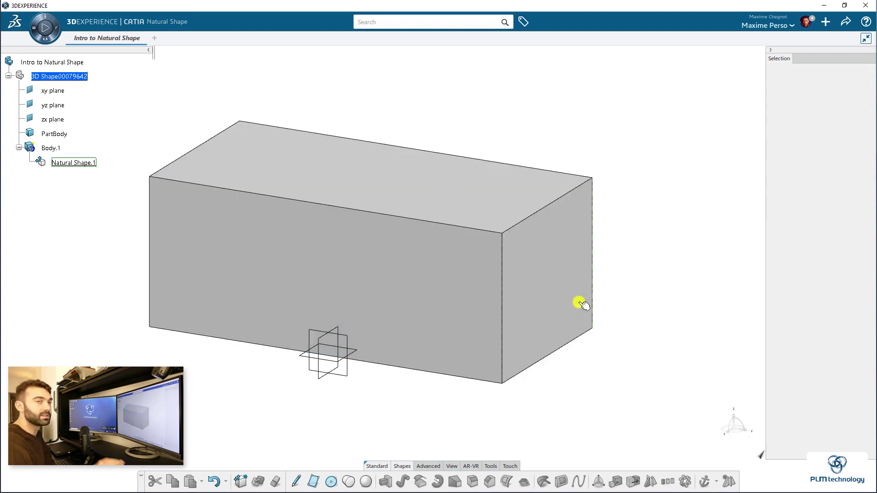
Draw a circle on the block's top face, centred on the lengthwise grid axis toward one end
{"action": "middle_click_drag", "start_coordinate": [577, 294], "coordinate": [533, 252]}
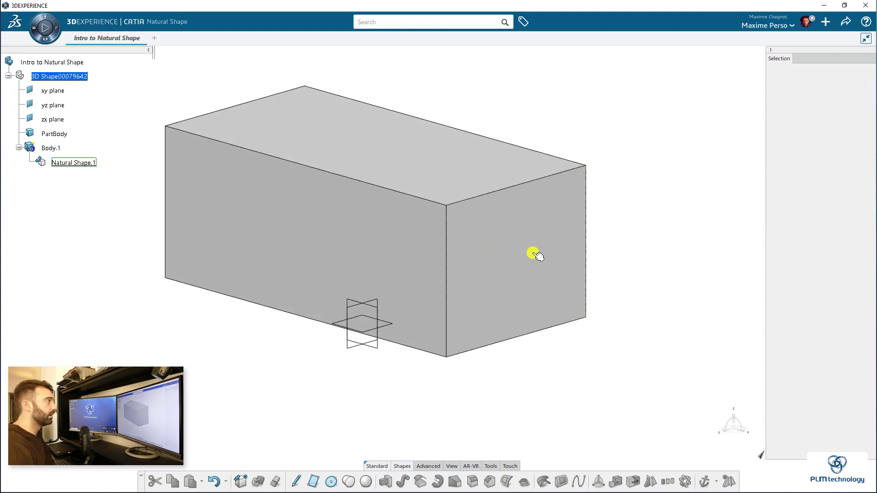
{"action": "scroll", "coordinate": [505, 239], "scroll_direction": "down", "scroll_amount": 5}
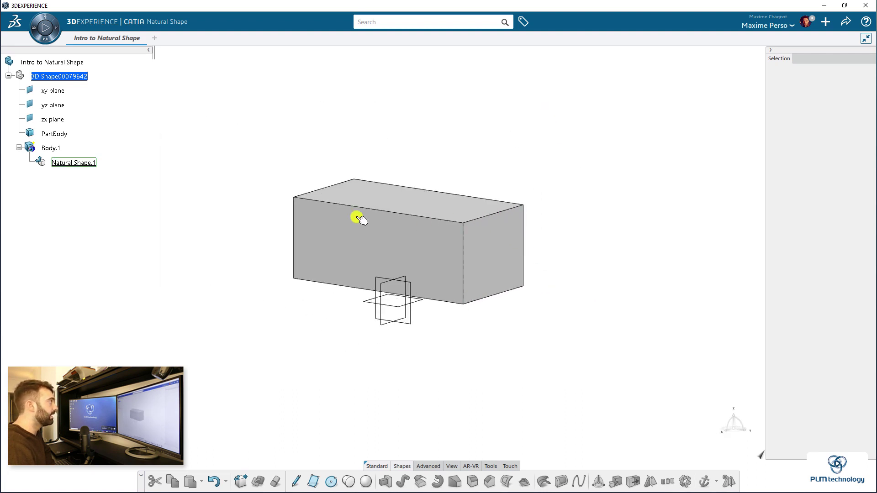
{"action": "scroll", "coordinate": [269, 255], "scroll_direction": "up", "scroll_amount": 3}
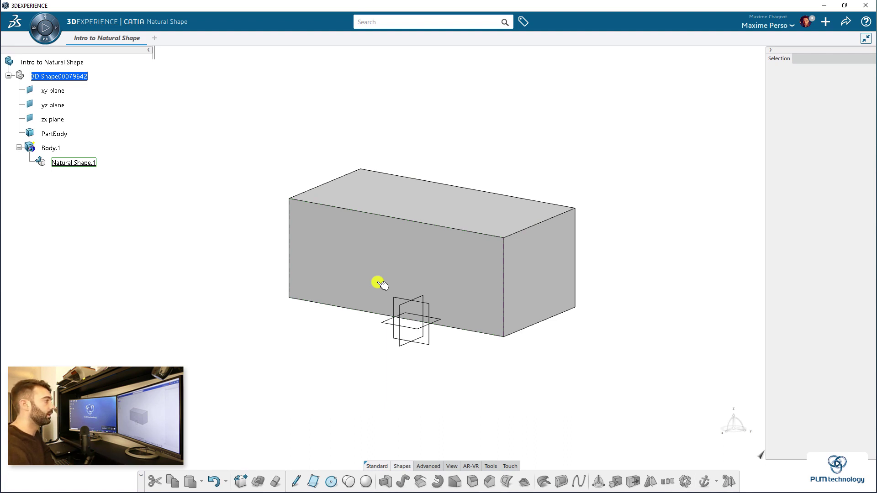
{"action": "middle_click_drag", "start_coordinate": [499, 382], "coordinate": [553, 391]}
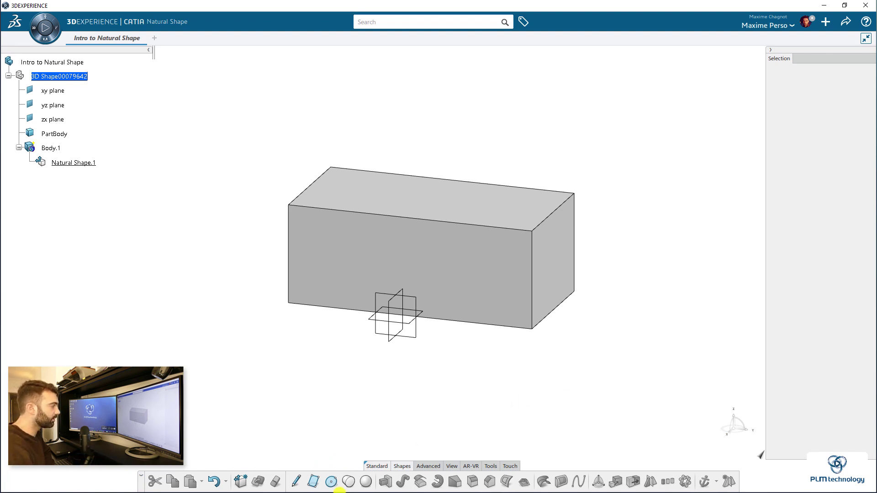
{"action": "middle_click_drag", "start_coordinate": [550, 377], "coordinate": [337, 483]}
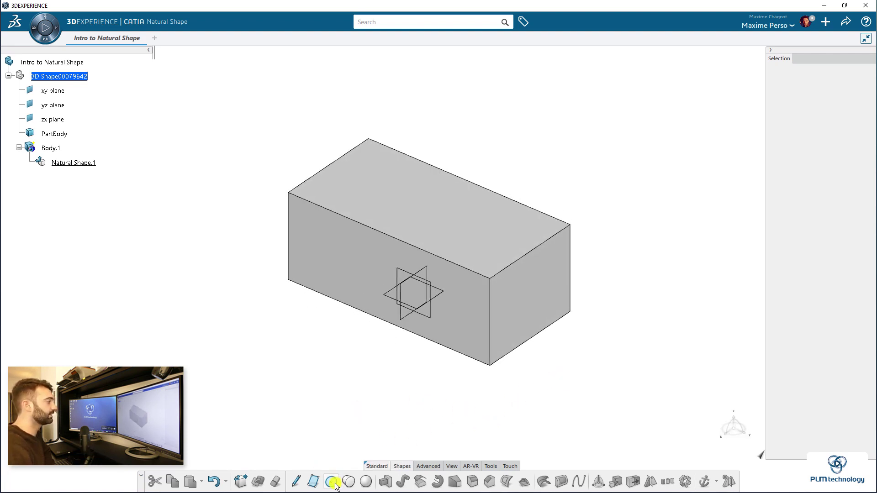
{"action": "left_click", "coordinate": [332, 481]}
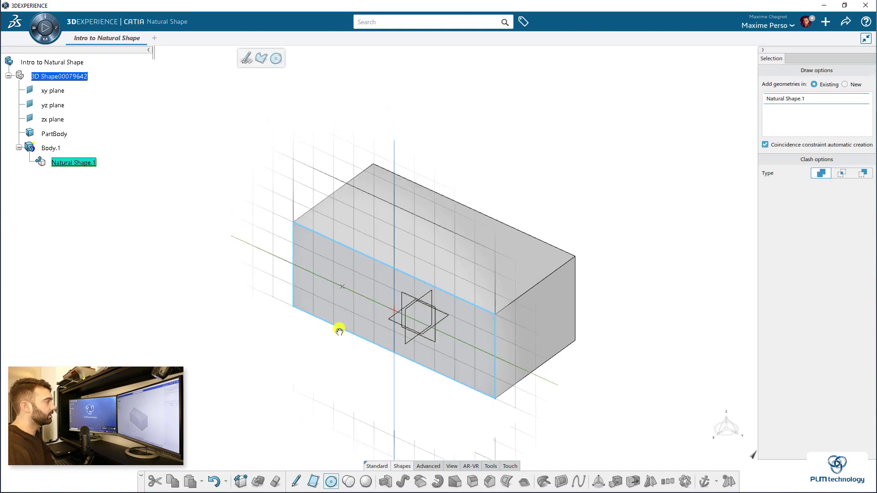
{"action": "middle_click_drag", "start_coordinate": [440, 294], "coordinate": [452, 239]}
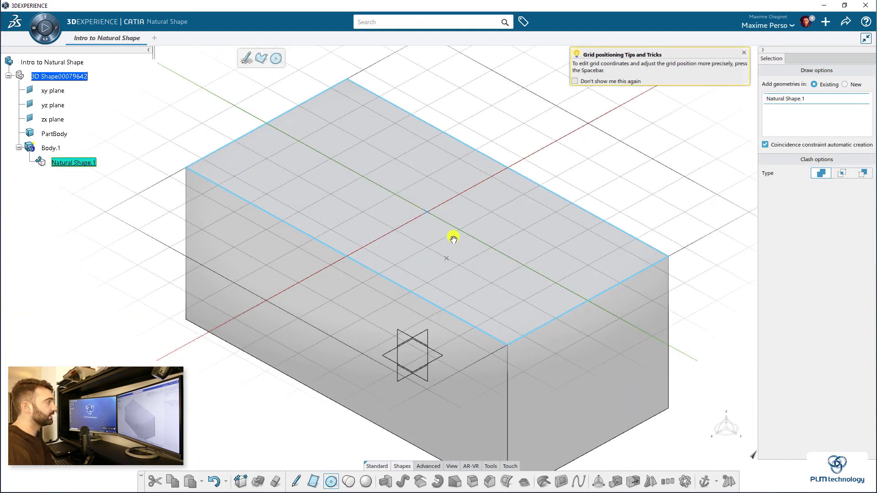
{"action": "middle_click_drag", "start_coordinate": [386, 190], "coordinate": [365, 201]}
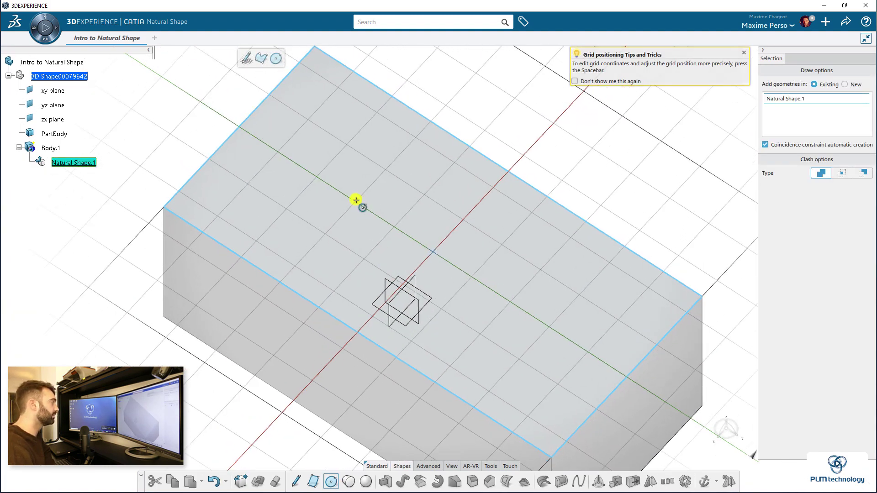
{"action": "left_click_drag", "start_coordinate": [356, 203], "coordinate": [407, 233]}
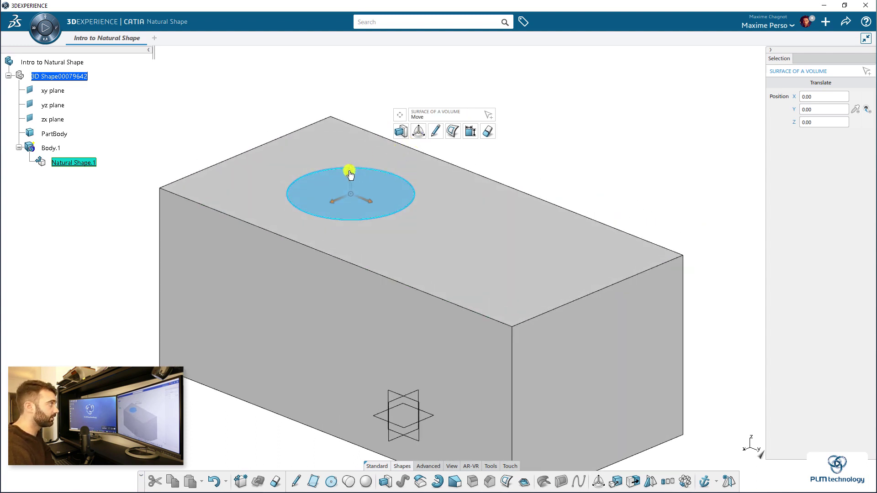
Move the circular face down about 20 mm into the block to form a blind round hole
{"action": "left_click", "coordinate": [401, 132]}
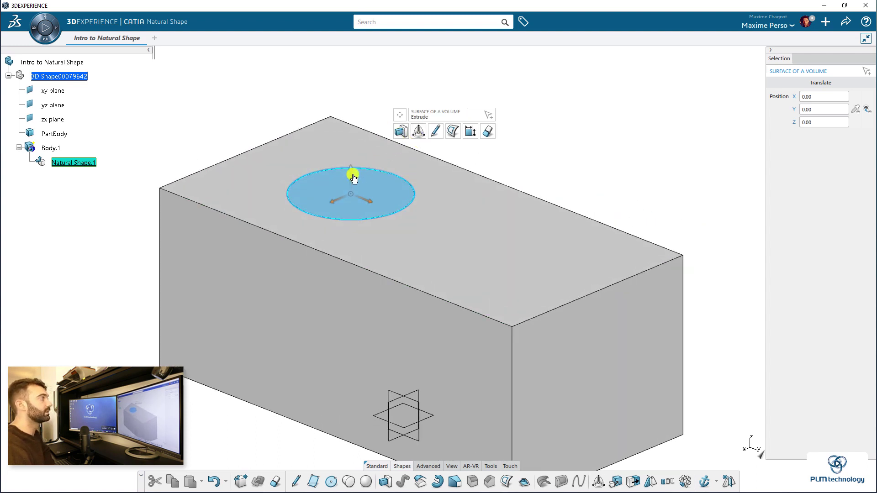
{"action": "left_click_drag", "start_coordinate": [352, 173], "coordinate": [359, 267]}
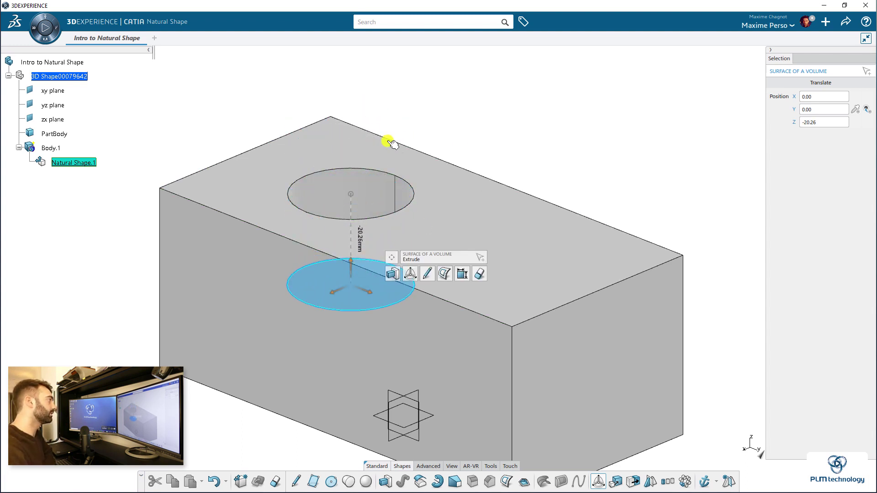
{"action": "middle_click_drag", "start_coordinate": [442, 141], "coordinate": [527, 120]}
{"action": "key", "text": "Escape"}
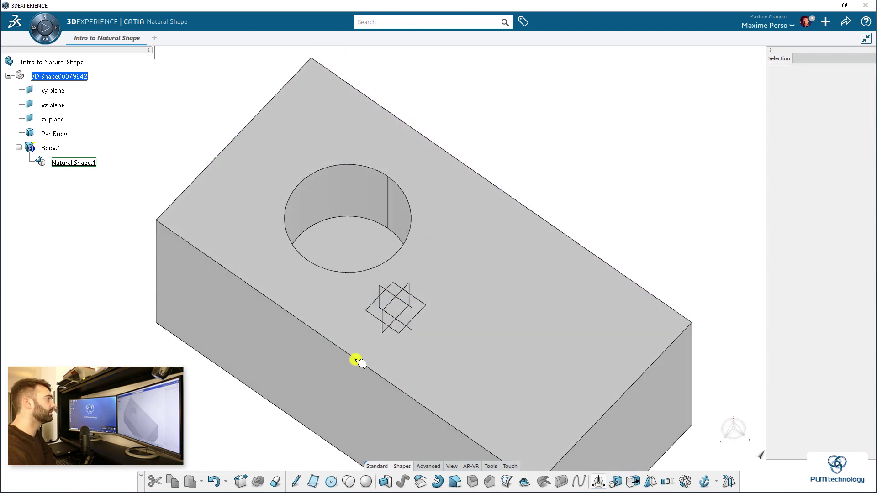
{"action": "middle_click_drag", "start_coordinate": [358, 360], "coordinate": [372, 345]}
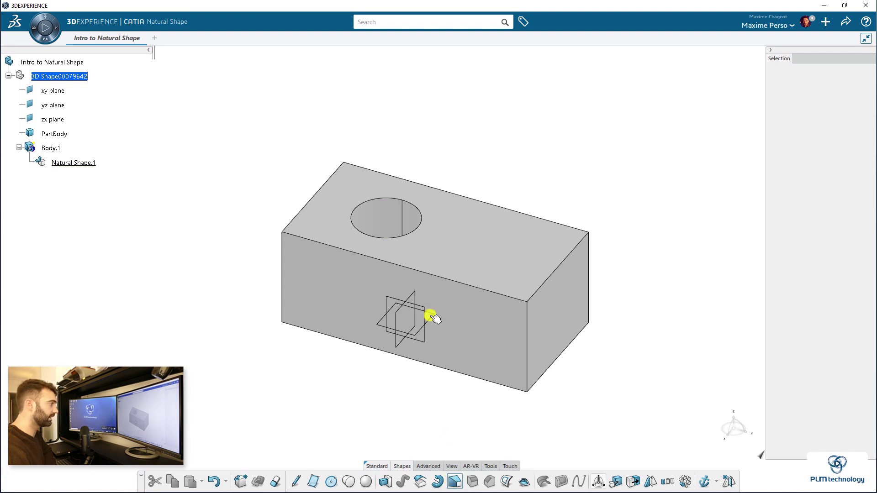
Apply a 5° draft to the block's side faces, using the top face as the reference
{"action": "left_click", "coordinate": [446, 249]}
{"action": "middle_click_drag", "start_coordinate": [602, 352], "coordinate": [471, 245]}
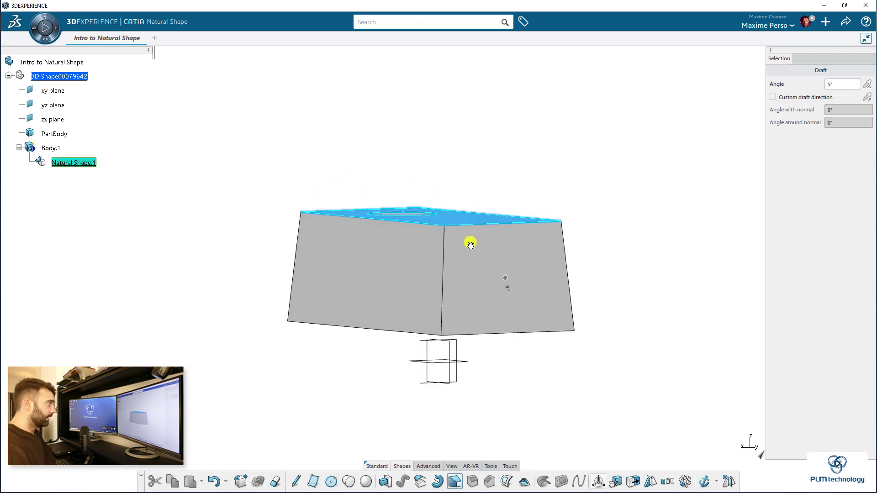
{"action": "middle_click_drag", "start_coordinate": [372, 229], "coordinate": [475, 274]}
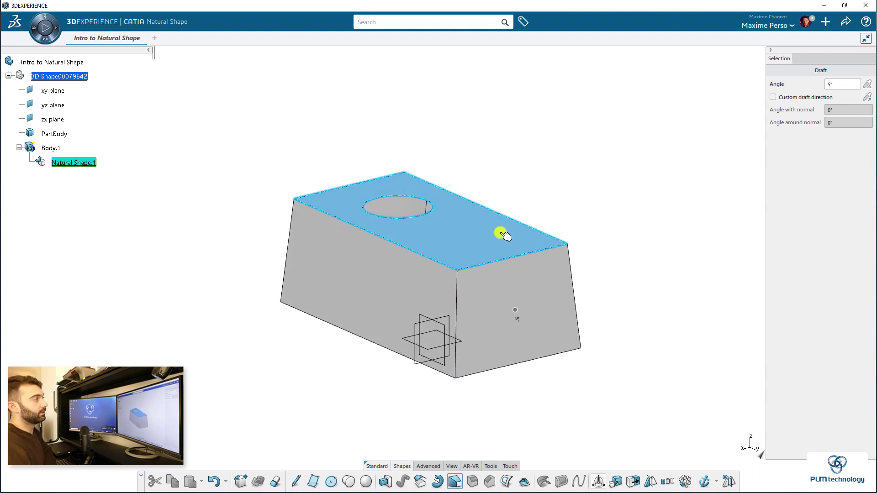
{"action": "middle_click_drag", "start_coordinate": [501, 233], "coordinate": [452, 220]}
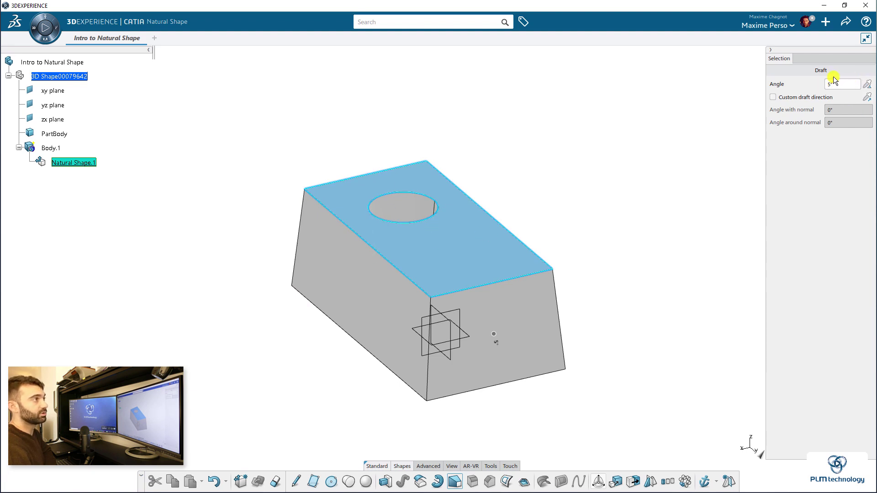
{"action": "middle_click_drag", "start_coordinate": [531, 354], "coordinate": [613, 294]}
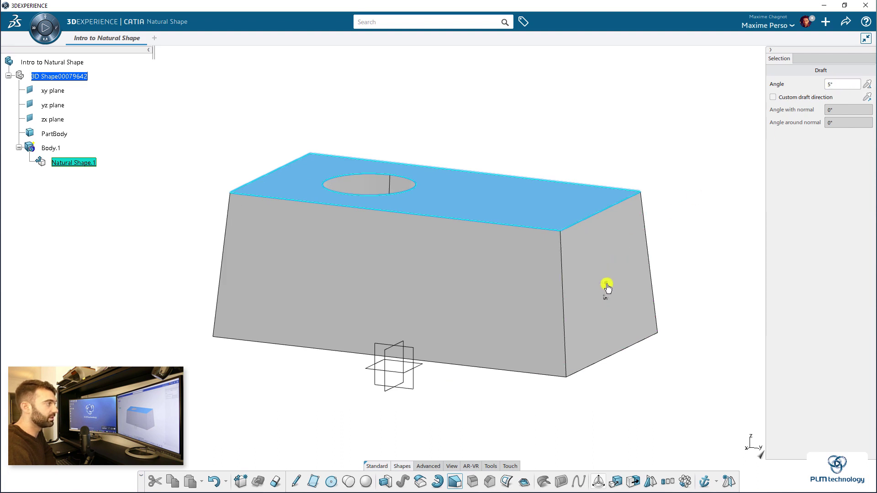
{"action": "left_click", "coordinate": [454, 405]}
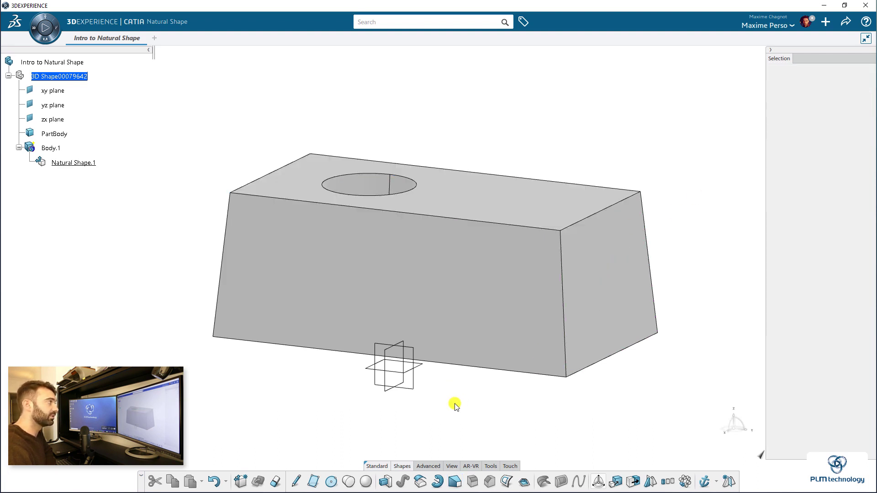
Round the vertical corner edge at the front of the drafted block
{"action": "middle_click_drag", "start_coordinate": [607, 239], "coordinate": [440, 395]}
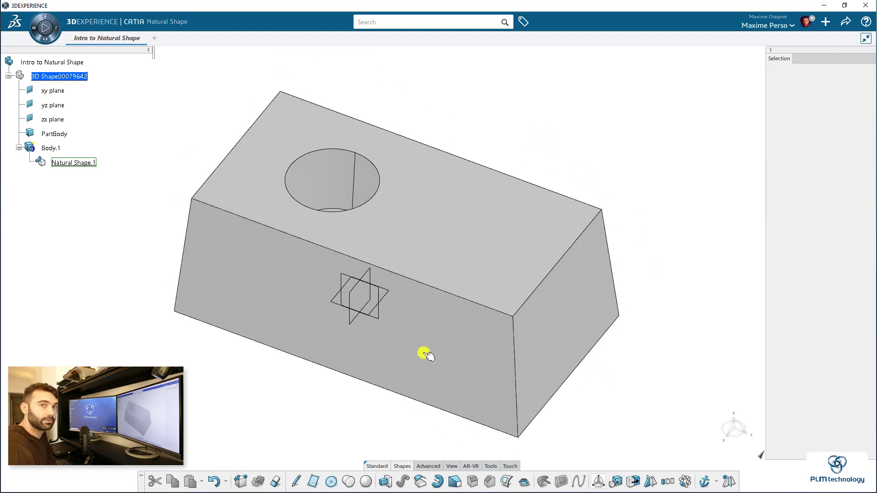
{"action": "left_click", "coordinate": [514, 323]}
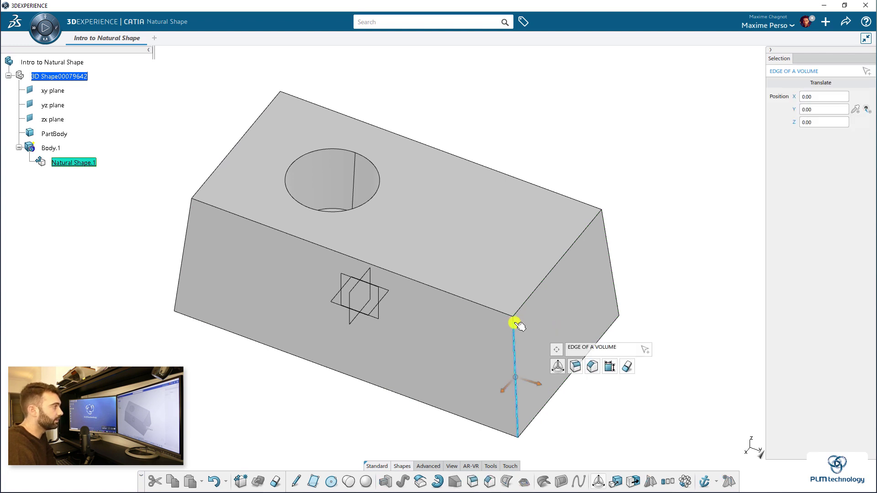
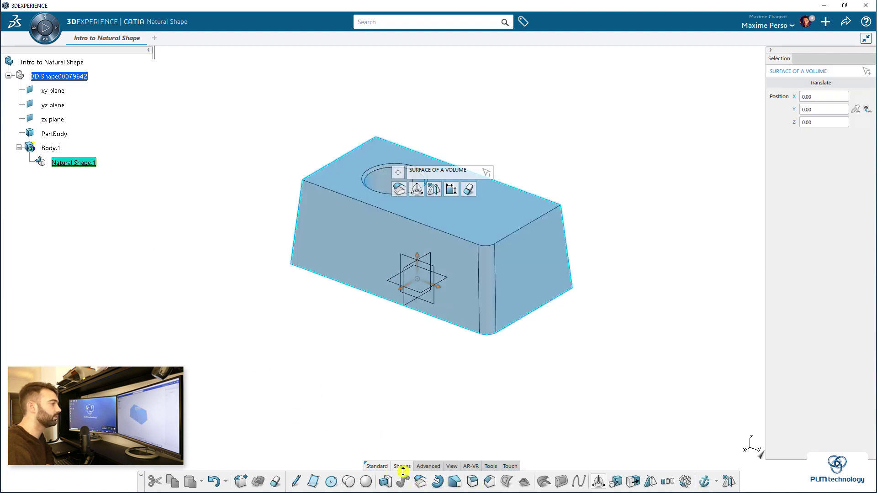
{"action": "scroll", "coordinate": [382, 393], "scroll_direction": "up", "scroll_amount": 3}
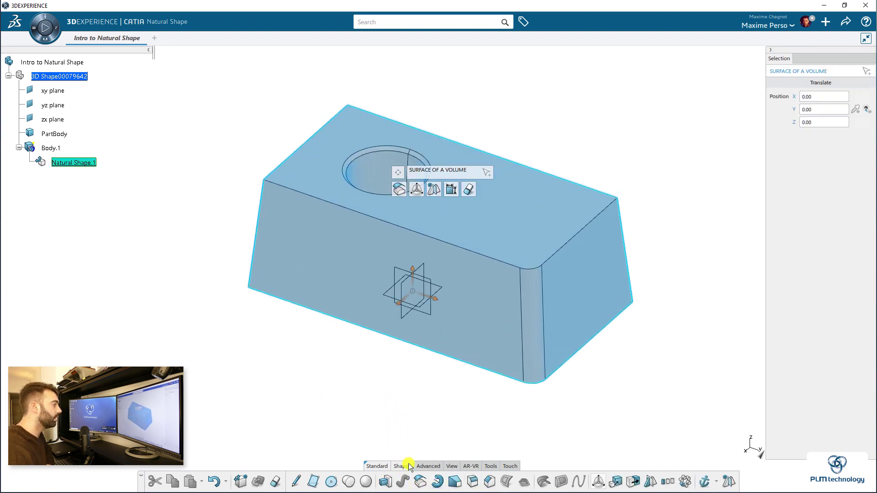
{"action": "left_click", "coordinate": [428, 466]}
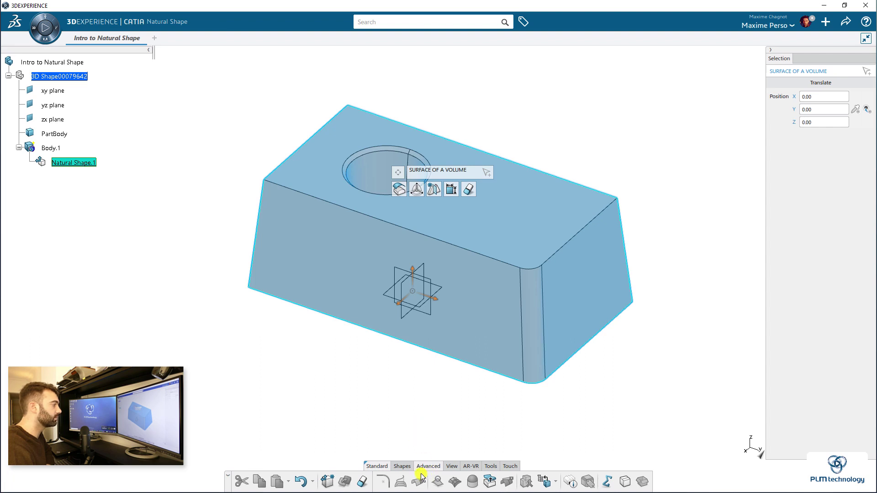
{"action": "left_click", "coordinate": [403, 467]}
{"action": "key", "text": "Escape"}
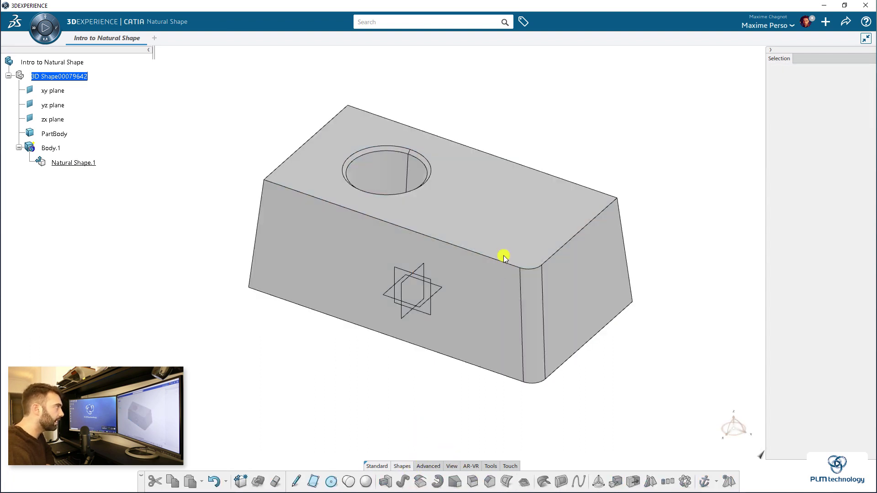
Create a parallel curve offset 2.5 mm from all boundaries of the block's top face, including around the hole
{"action": "left_click", "coordinate": [490, 225]}
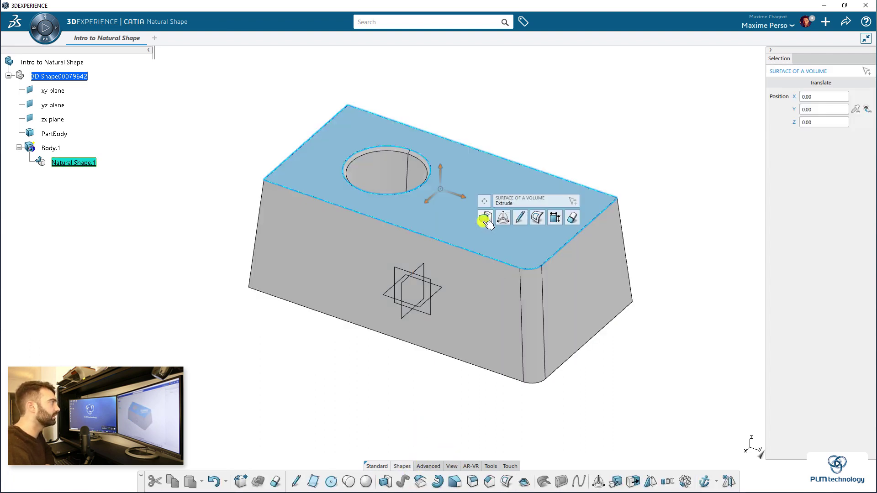
{"action": "left_click", "coordinate": [538, 219]}
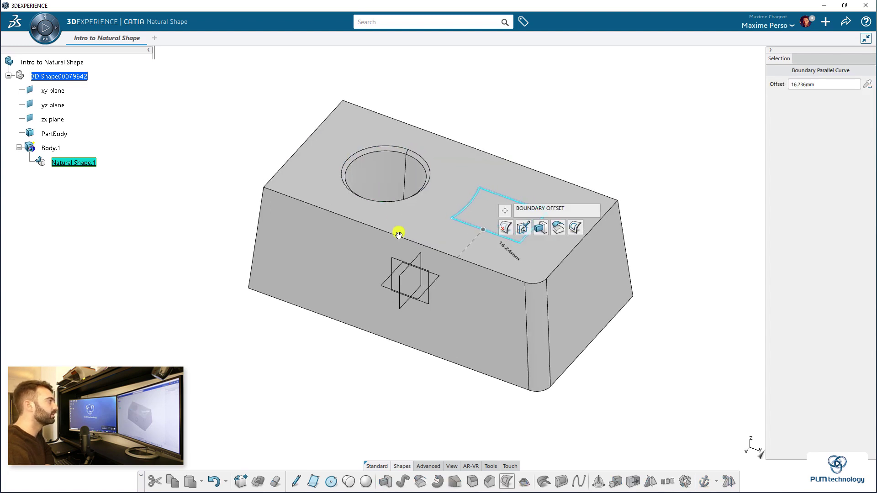
{"action": "left_click_drag", "start_coordinate": [485, 276], "coordinate": [484, 310]}
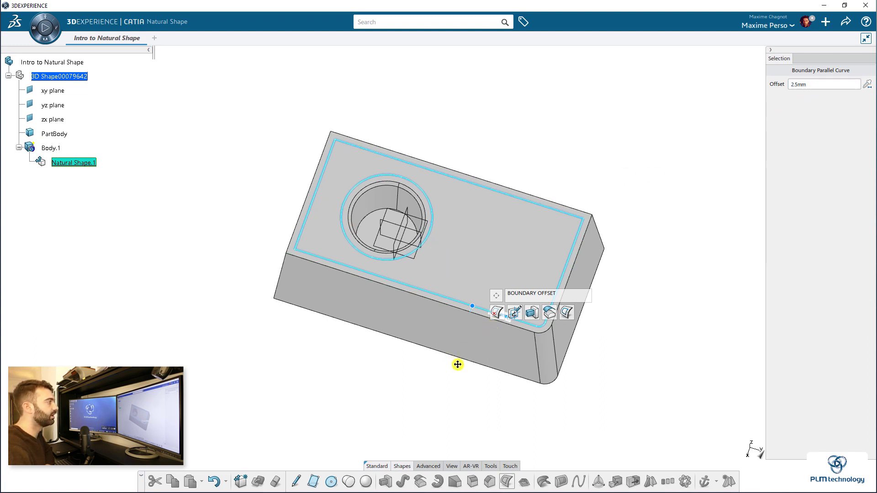
{"action": "scroll", "coordinate": [470, 338], "scroll_direction": "up", "scroll_amount": 2}
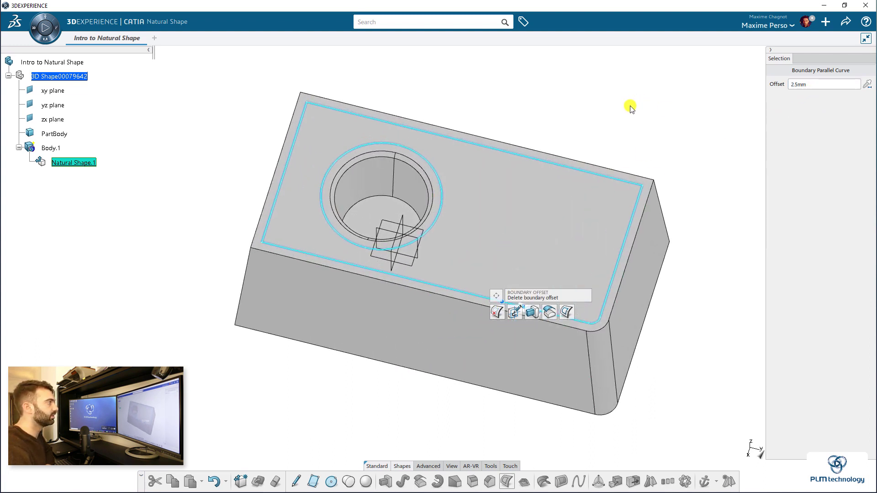
{"action": "left_click", "coordinate": [645, 147]}
Move the top face region inside the offset curves down about 2 mm, leaving raised rims around the block and hole
{"action": "middle_click_drag", "start_coordinate": [644, 147], "coordinate": [471, 213]}
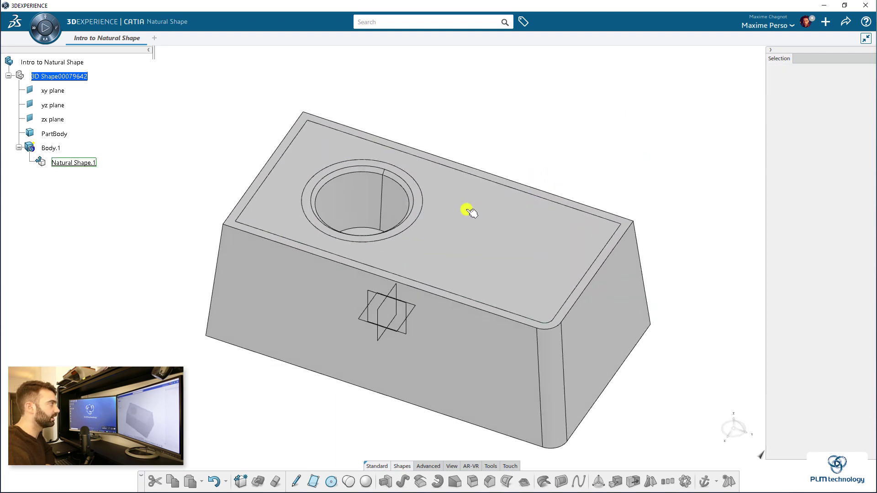
{"action": "left_click", "coordinate": [471, 212]}
{"action": "scroll", "coordinate": [414, 273], "scroll_direction": "up", "scroll_amount": 3}
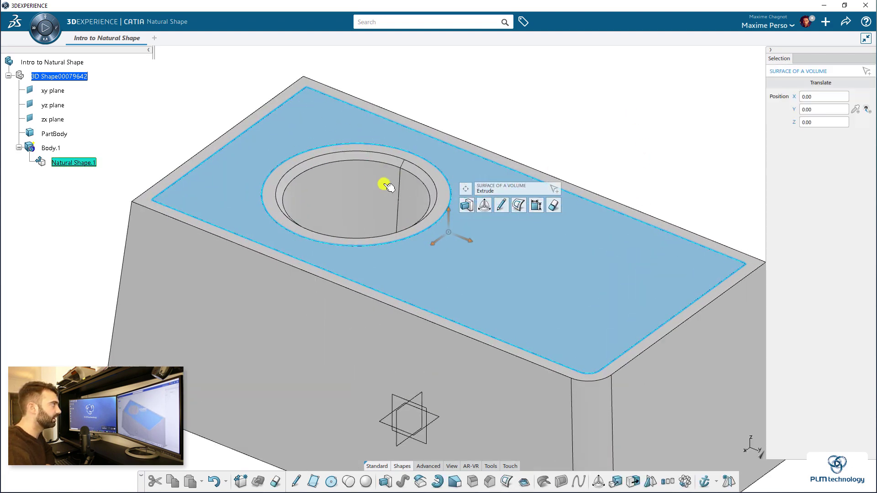
{"action": "mouse_move", "coordinate": [448, 215]}
{"action": "left_mouse_down"}
{"action": "mouse_move", "coordinate": [445, 242]}
{"action": "mouse_move", "coordinate": [442, 182]}
{"action": "mouse_move", "coordinate": [449, 224]}
{"action": "left_mouse_up"}
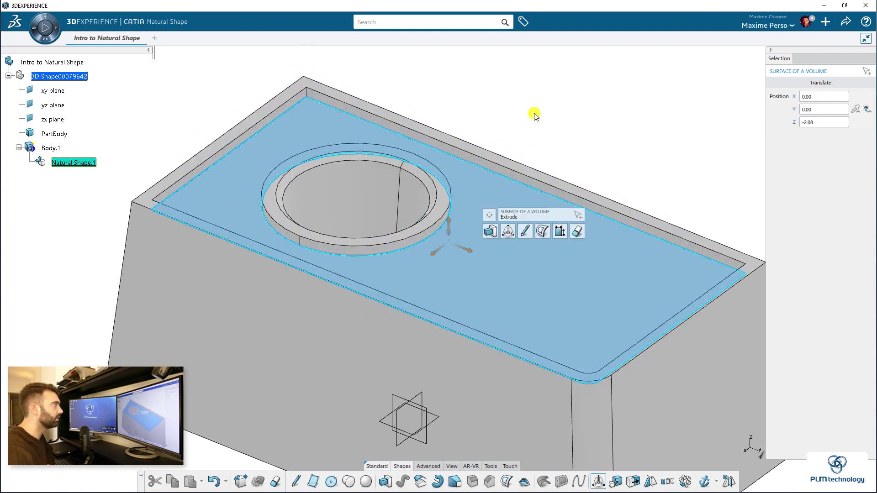
{"action": "left_click", "coordinate": [530, 118]}
Shell the block with a 1 mm wall thickness, opening it at the bottom face
{"action": "middle_click_drag", "start_coordinate": [521, 135], "coordinate": [535, 315]}
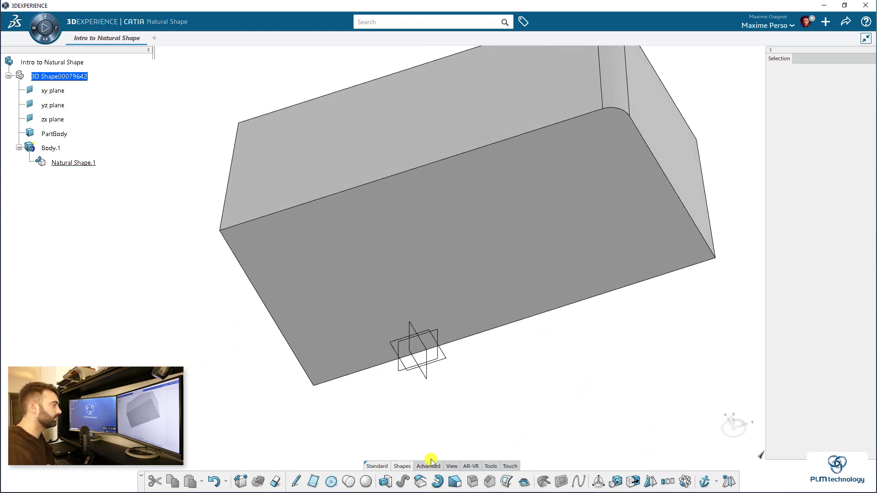
{"action": "left_click", "coordinate": [463, 252]}
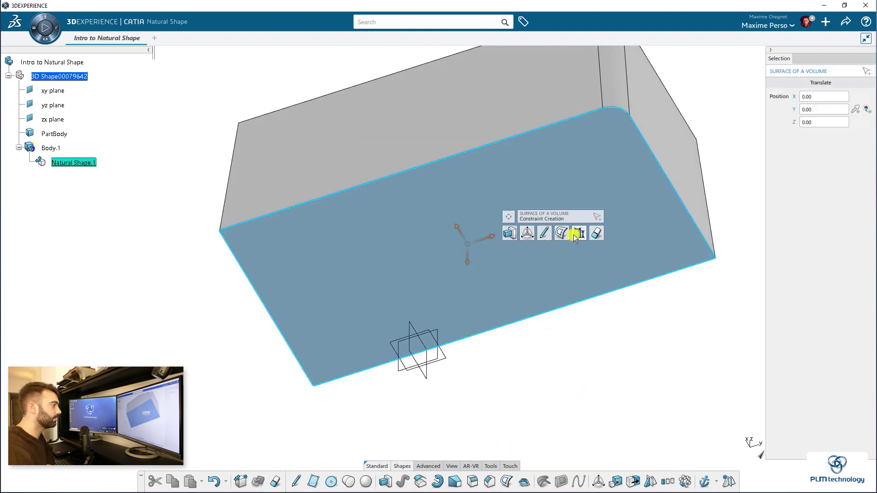
{"action": "left_click", "coordinate": [525, 481]}
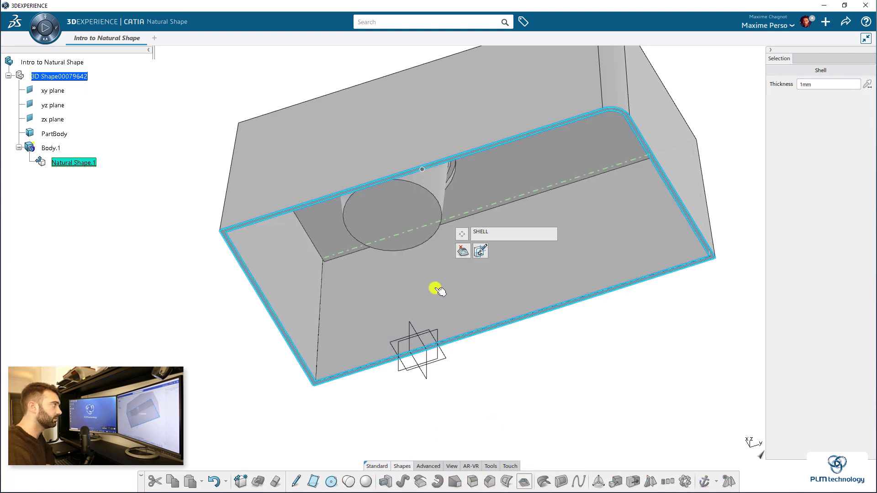
{"action": "middle_click_drag", "start_coordinate": [435, 288], "coordinate": [392, 383]}
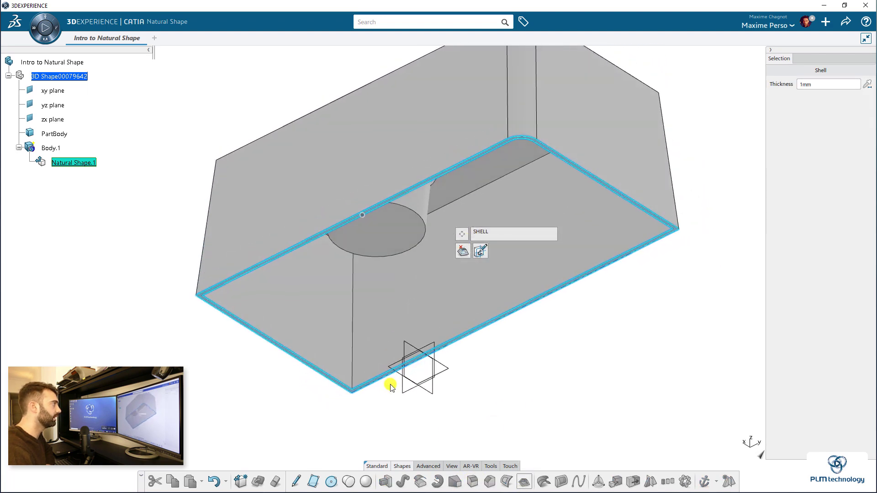
{"action": "left_click", "coordinate": [634, 380]}
Deform the end face beside the rounded corner by pulling its middle outward about 25 mm along its normal
{"action": "middle_click_drag", "start_coordinate": [634, 380], "coordinate": [539, 348]}
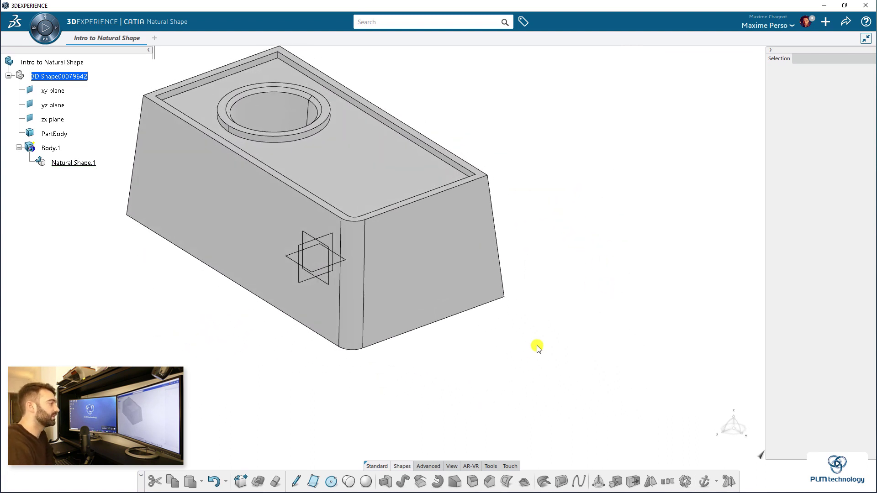
{"action": "left_click", "coordinate": [437, 467]}
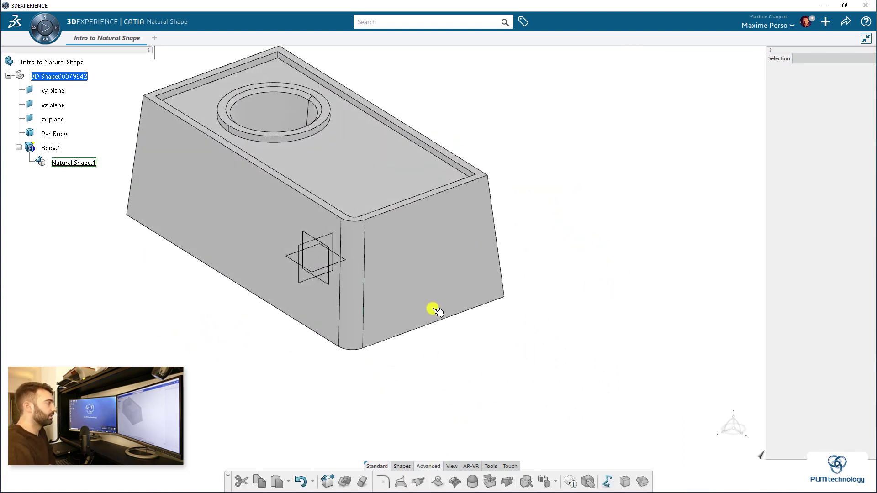
{"action": "left_click", "coordinate": [443, 281]}
{"action": "middle_click_drag", "start_coordinate": [417, 356], "coordinate": [450, 361]}
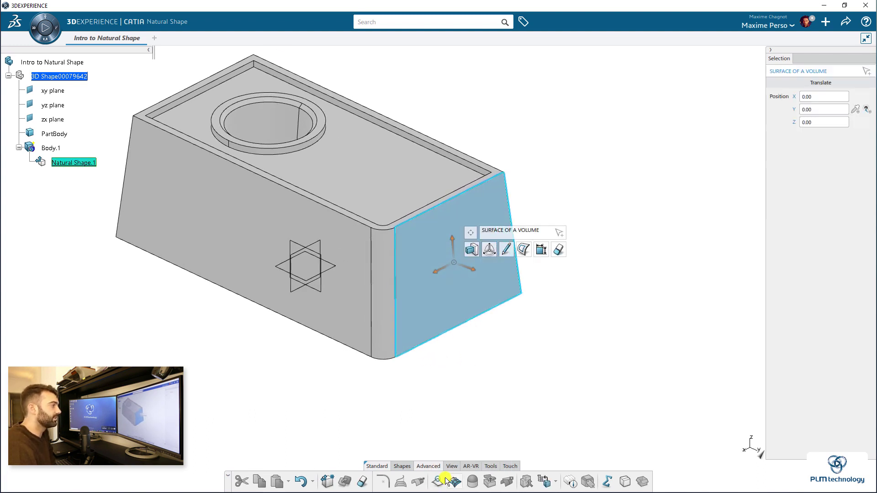
{"action": "left_click", "coordinate": [439, 481]}
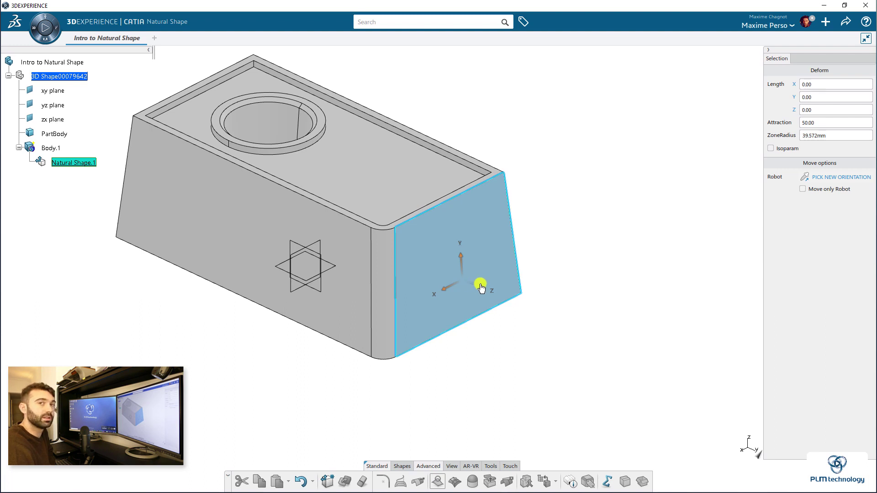
{"action": "left_click_drag", "start_coordinate": [487, 289], "coordinate": [542, 311]}
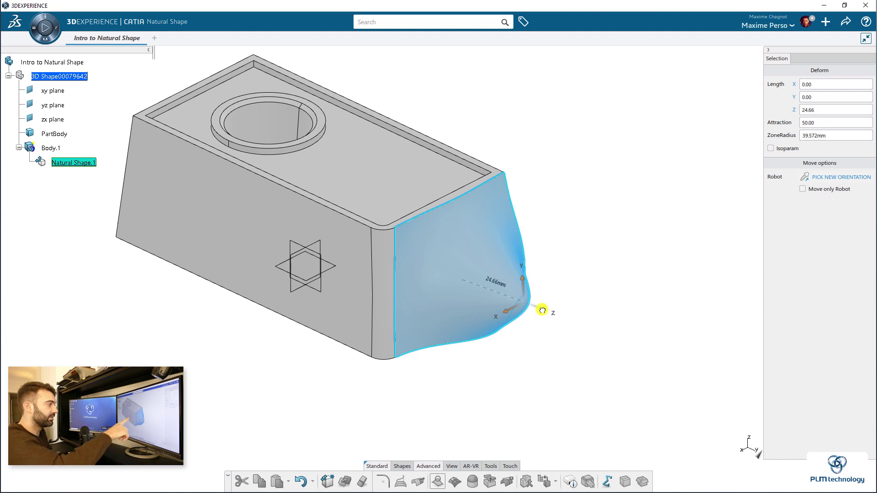
{"action": "middle_click_drag", "start_coordinate": [535, 293], "coordinate": [651, 322]}
{"action": "left_click", "coordinate": [609, 353]}
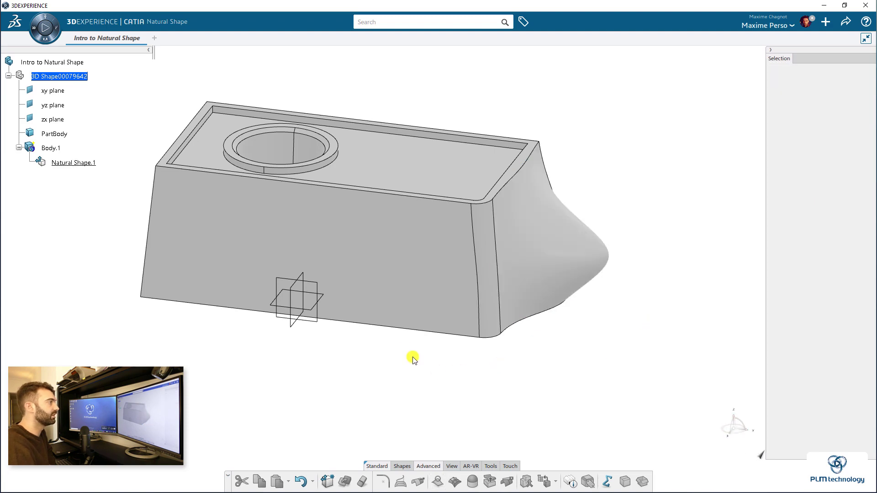
Apply a control mesh with 3 U and 3 V control curves to the end face nearest the hole
{"action": "middle_click_drag", "start_coordinate": [413, 359], "coordinate": [546, 382]}
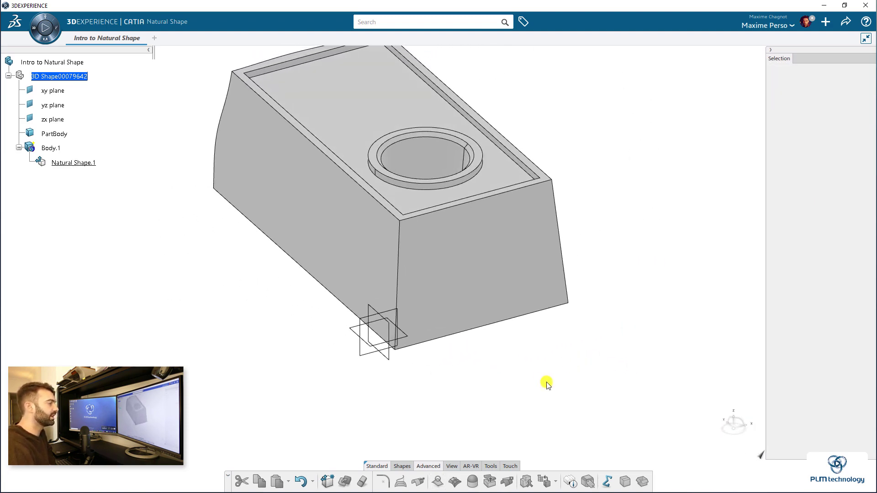
{"action": "left_click", "coordinate": [503, 276]}
{"action": "left_click", "coordinate": [454, 482]}
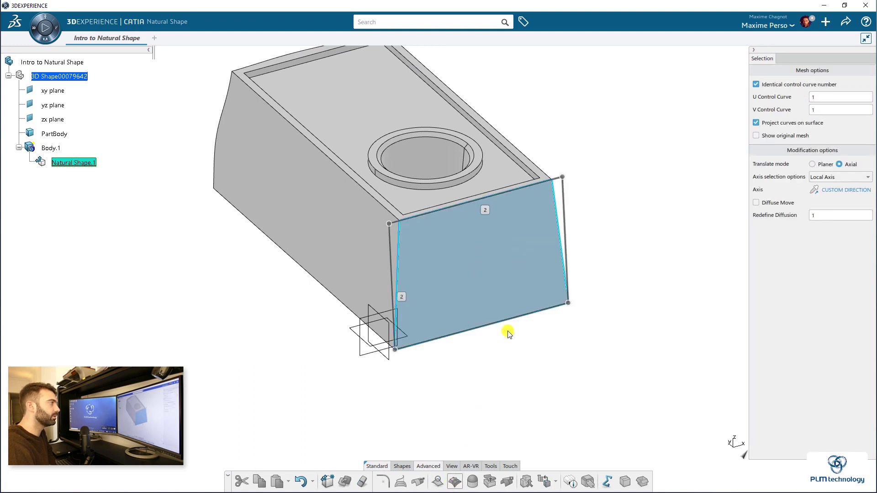
{"action": "middle_click_drag", "start_coordinate": [505, 333], "coordinate": [506, 282]}
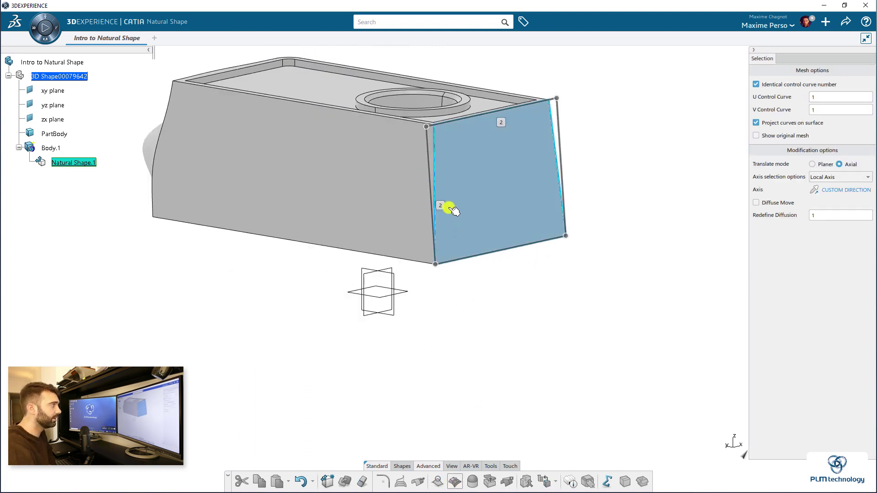
{"action": "scroll", "coordinate": [441, 207], "scroll_direction": "up", "scroll_amount": 1}
{"action": "middle_click_drag", "start_coordinate": [487, 189], "coordinate": [470, 280]}
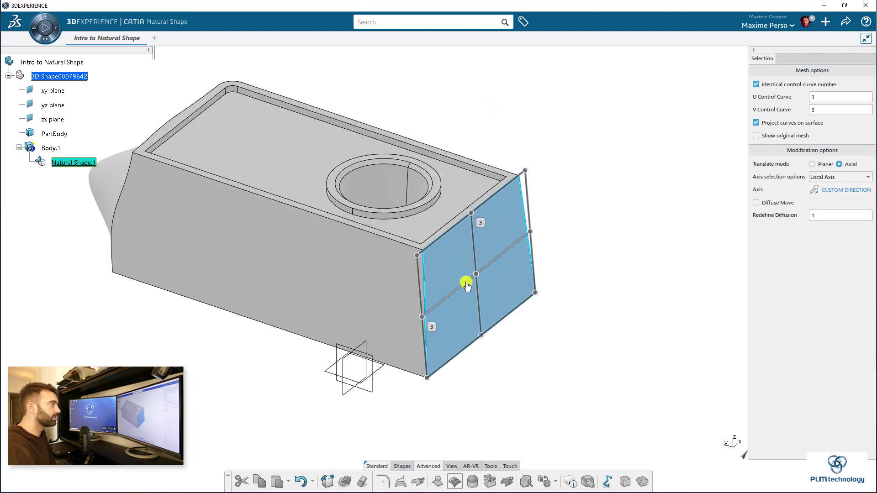
Pull the mesh's centre control point outward to bulge the end face nearest the hole
{"action": "left_click_drag", "start_coordinate": [473, 282], "coordinate": [508, 279]}
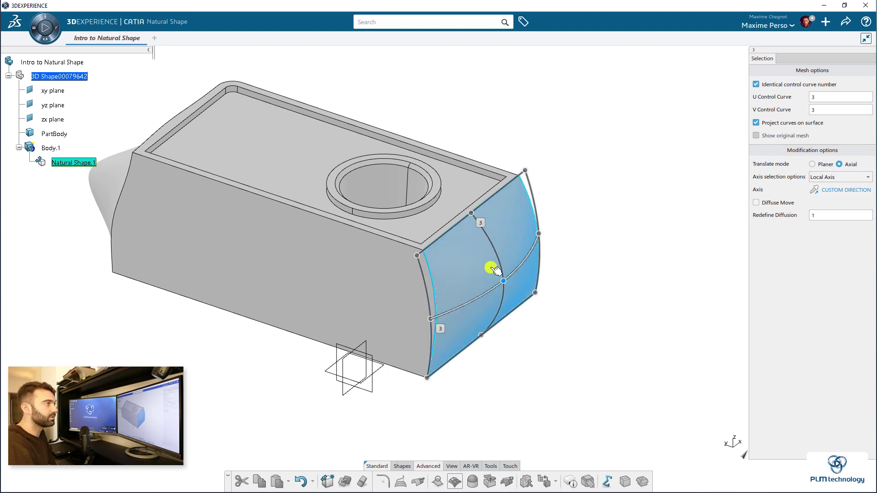
{"action": "middle_click_drag", "start_coordinate": [493, 320], "coordinate": [436, 315]}
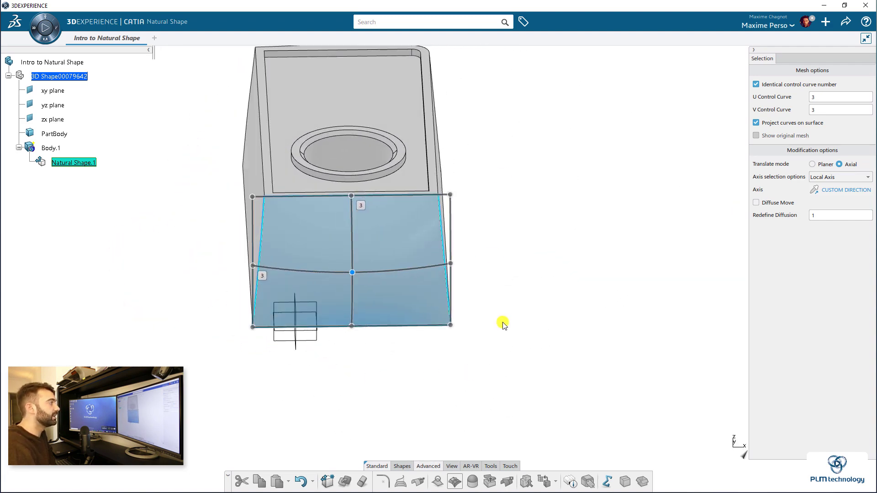
{"action": "key", "text": "Escape"}
{"action": "middle_click_drag", "start_coordinate": [521, 300], "coordinate": [242, 242]}
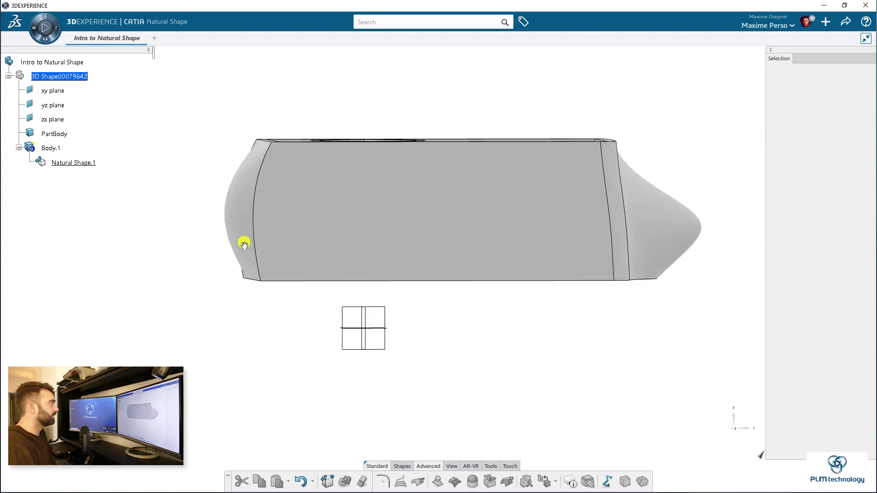
Save the Intro to Natural Shape model and close it
{"action": "middle_click_drag", "start_coordinate": [666, 322], "coordinate": [589, 306]}
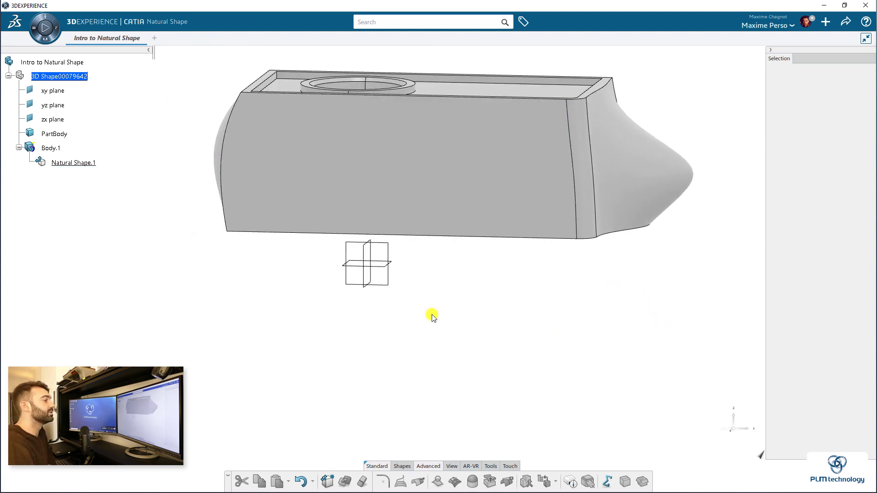
{"action": "middle_click_drag", "start_coordinate": [386, 316], "coordinate": [443, 399]}
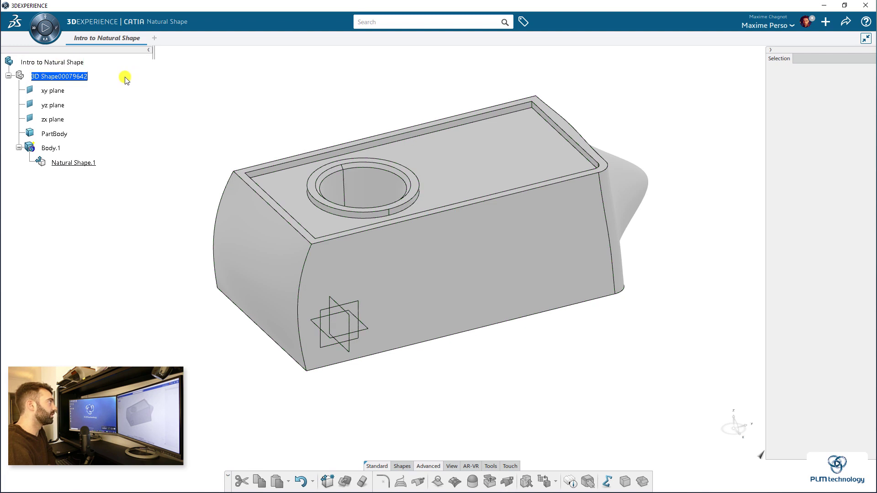
{"action": "left_click", "coordinate": [846, 21]}
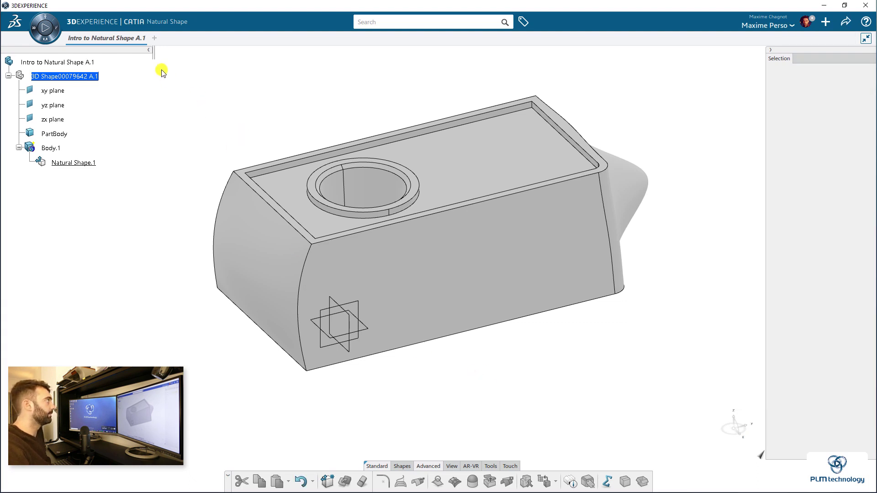
{"action": "left_click", "coordinate": [142, 37]}
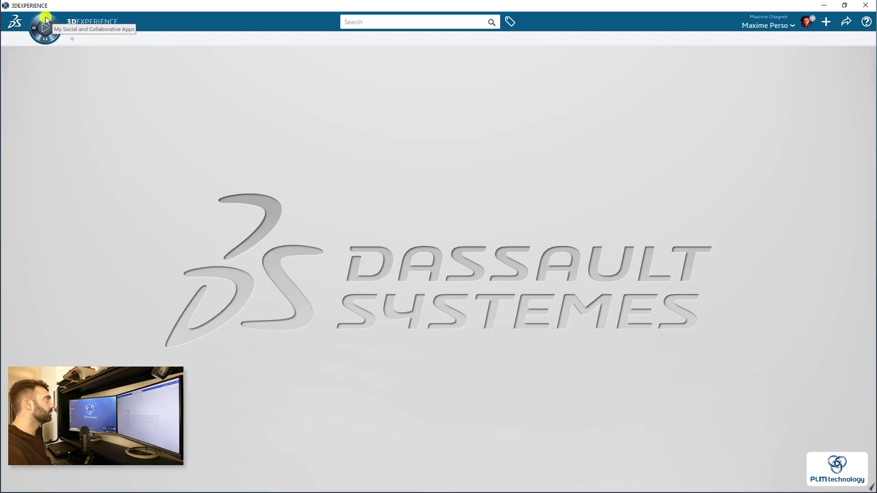
Switch to the web browser, open the bookmarked 3DEXPERIENCE platform and log in with the saved account
{"action": "left_click", "coordinate": [45, 18]}
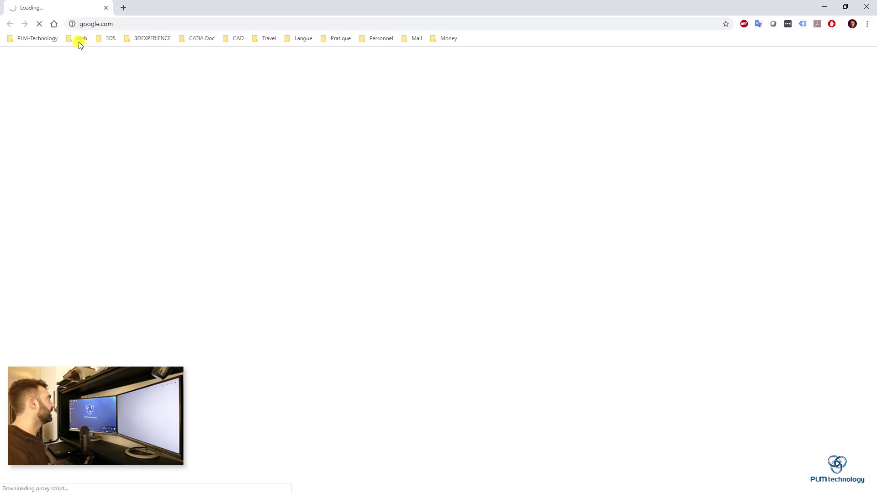
{"action": "left_click", "coordinate": [163, 39]}
{"action": "left_click", "coordinate": [165, 64]}
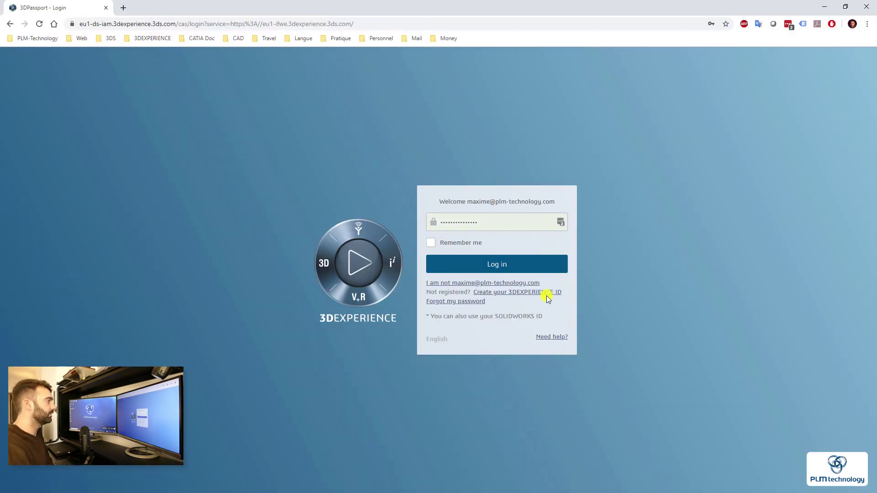
{"action": "left_click", "coordinate": [499, 265]}
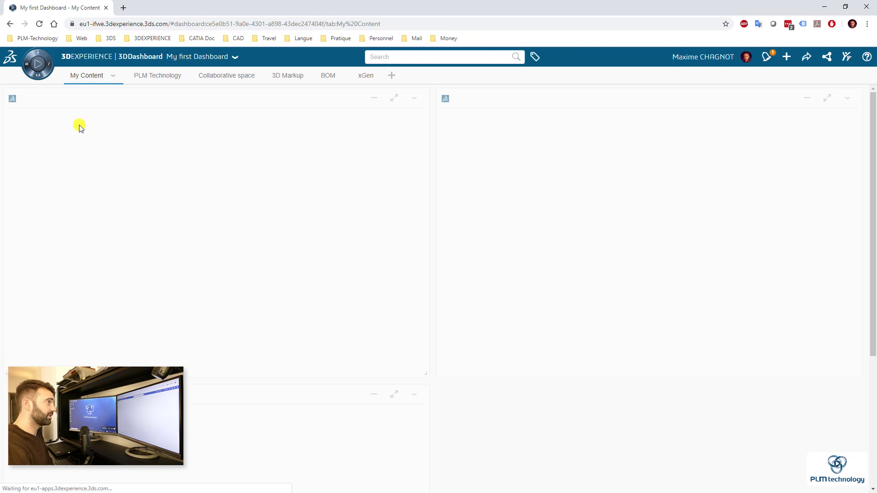
Open the PartSupply marketplace from the dashboard's app list and look over its welcome page
{"action": "left_click", "coordinate": [39, 56]}
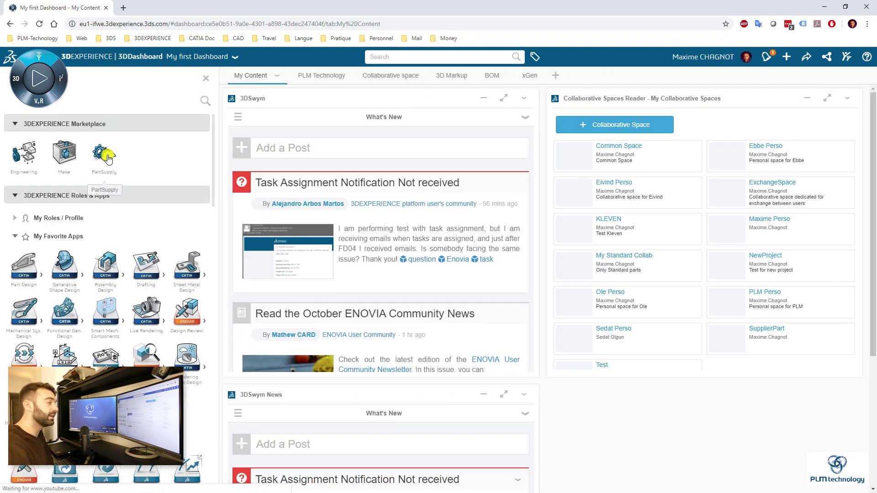
{"action": "left_click", "coordinate": [106, 155]}
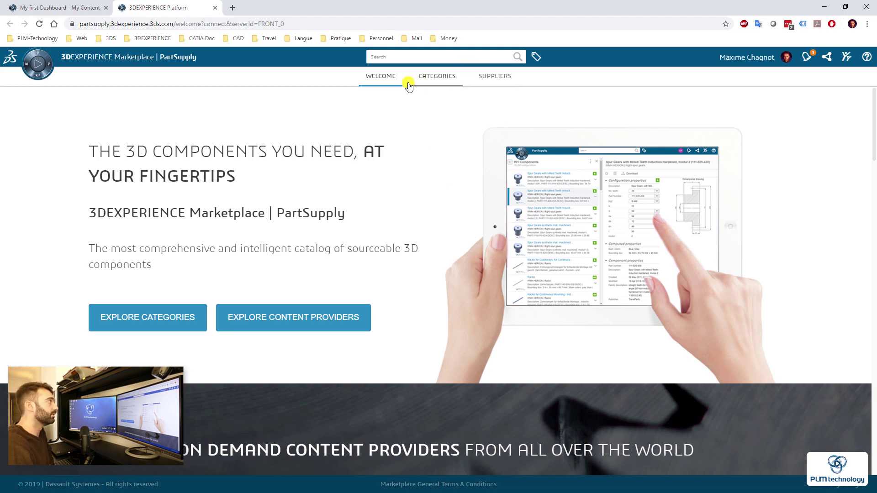
{"action": "scroll", "coordinate": [427, 198], "scroll_direction": "down", "scroll_amount": 3}
{"action": "scroll", "coordinate": [434, 151], "scroll_direction": "up", "scroll_amount": 3}
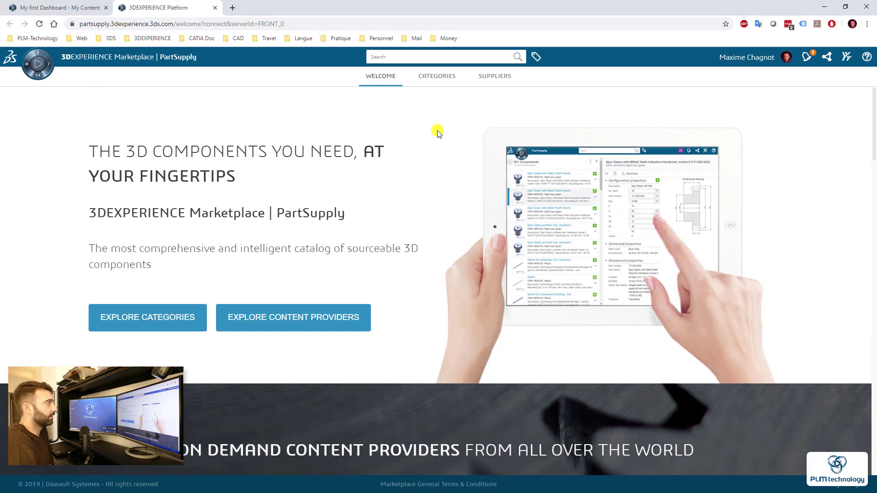
Browse the PartSupply component categories, from mechanics and fluid systems through electrical engineering, manufacturing and electronics
{"action": "left_click", "coordinate": [435, 78]}
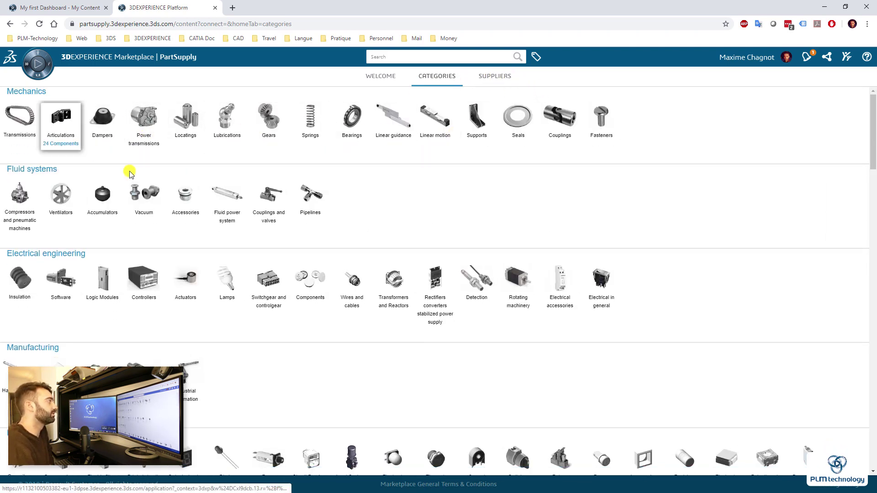
{"action": "scroll", "coordinate": [195, 302], "scroll_direction": "down", "scroll_amount": 2}
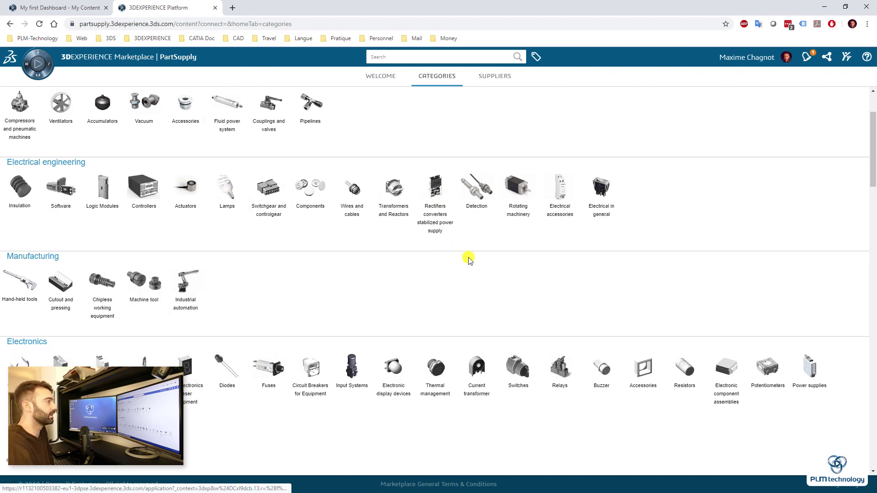
{"action": "scroll", "coordinate": [417, 250], "scroll_direction": "down", "scroll_amount": 10}
{"action": "scroll", "coordinate": [417, 250], "scroll_direction": "up", "scroll_amount": 9}
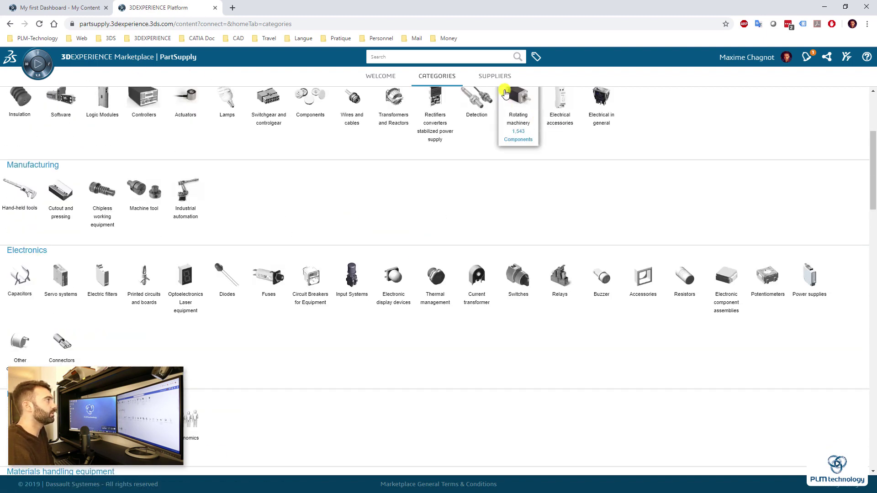
Go to the suppliers beginning with L and open the components of LEROY SOMER
{"action": "left_click", "coordinate": [496, 77]}
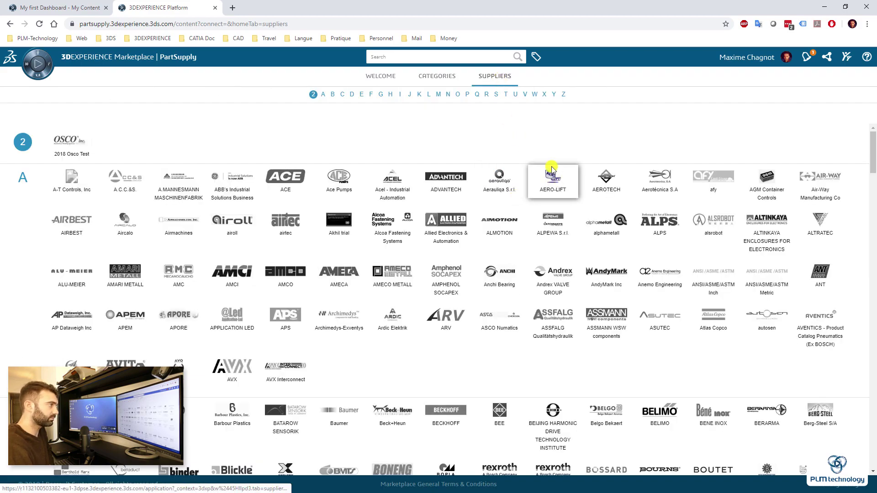
{"action": "scroll", "coordinate": [474, 206], "scroll_direction": "down", "scroll_amount": 20}
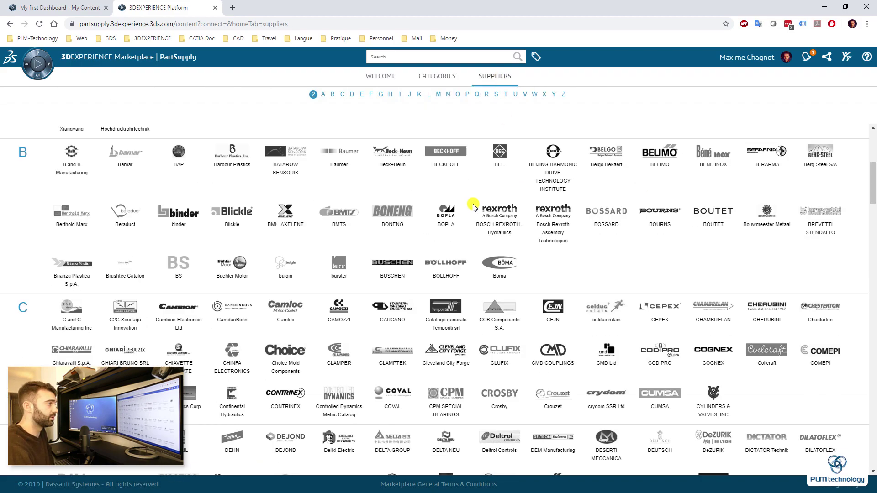
{"action": "left_click", "coordinate": [429, 94]}
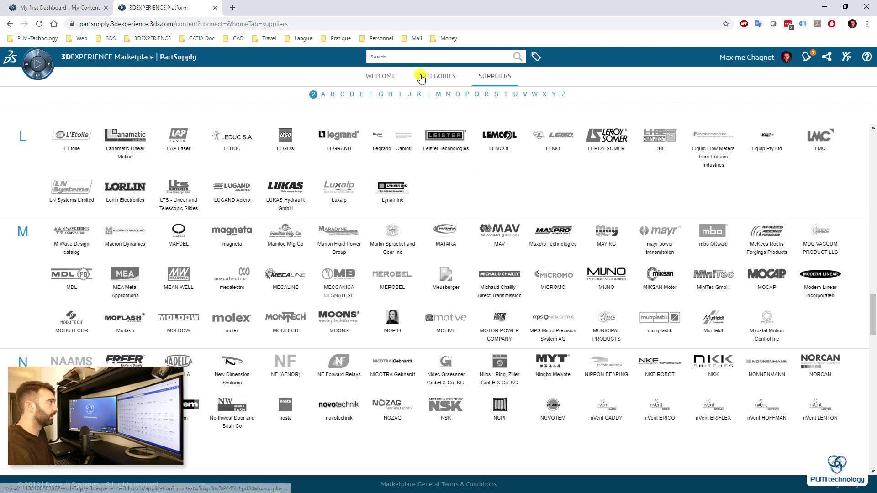
{"action": "left_click", "coordinate": [428, 94]}
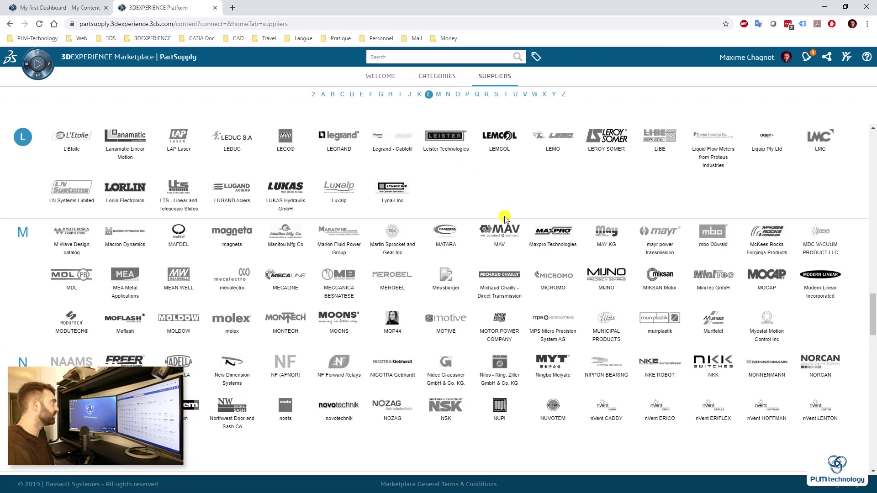
{"action": "left_click", "coordinate": [611, 141]}
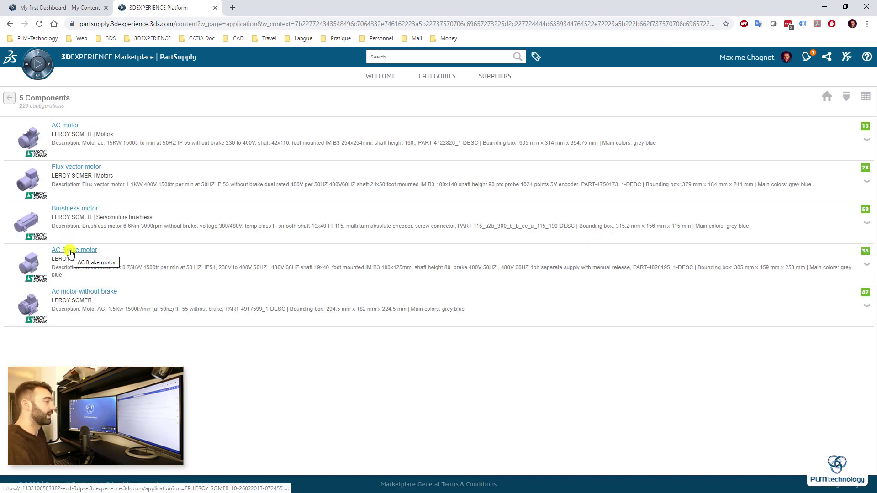
Open the Brushless motor component and choose part number FM142U2E301BBCAA165240 as its configuration
{"action": "left_click", "coordinate": [85, 209]}
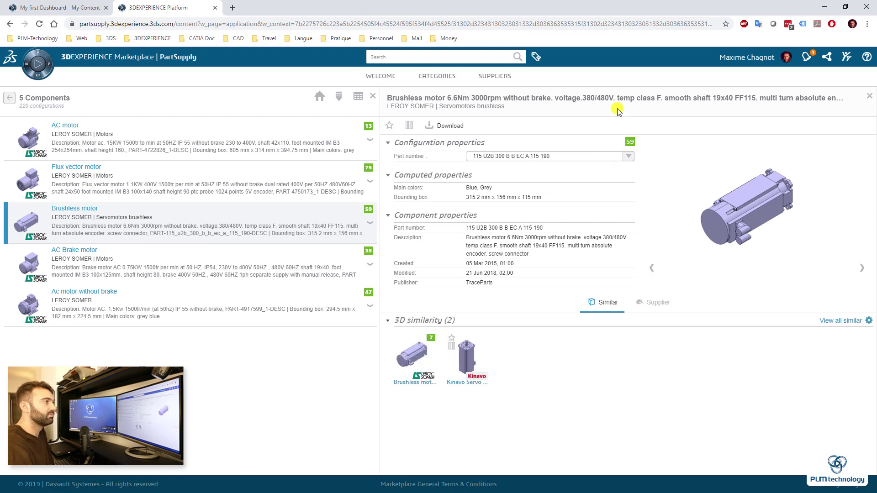
{"action": "left_click", "coordinate": [628, 156]}
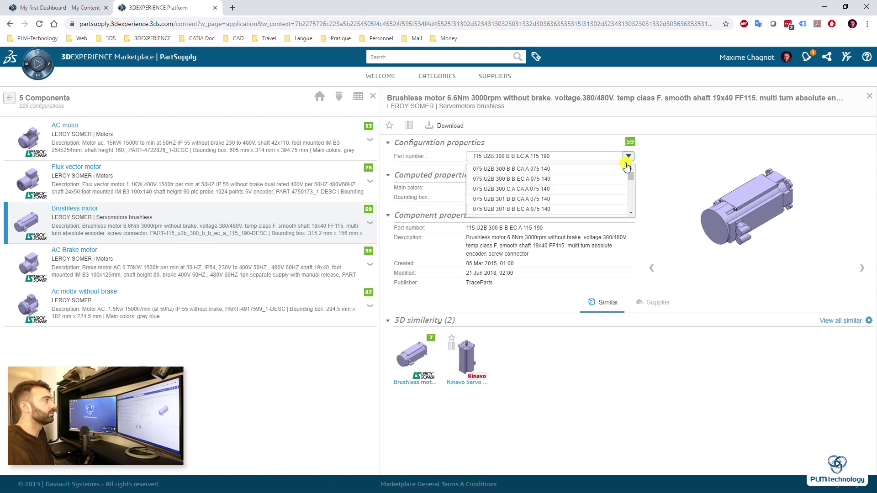
{"action": "left_click", "coordinate": [634, 175]}
{"action": "left_click", "coordinate": [629, 156]}
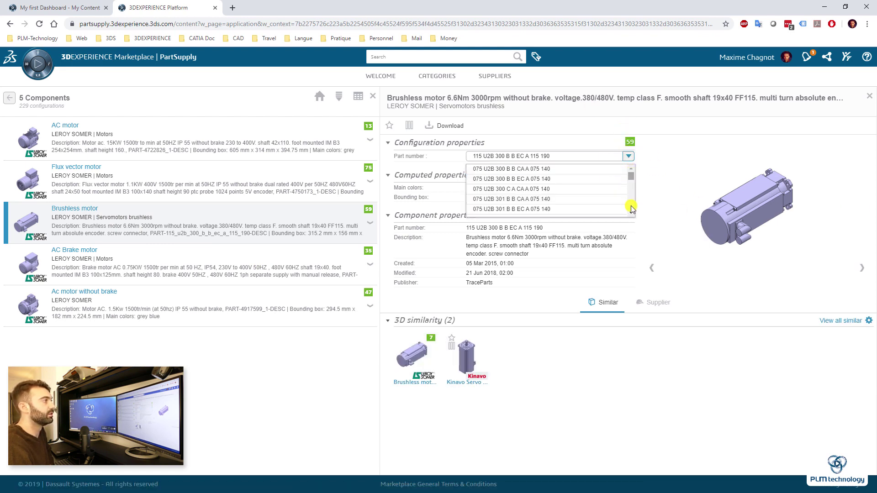
{"action": "scroll", "coordinate": [632, 209], "scroll_direction": "down", "scroll_amount": 10}
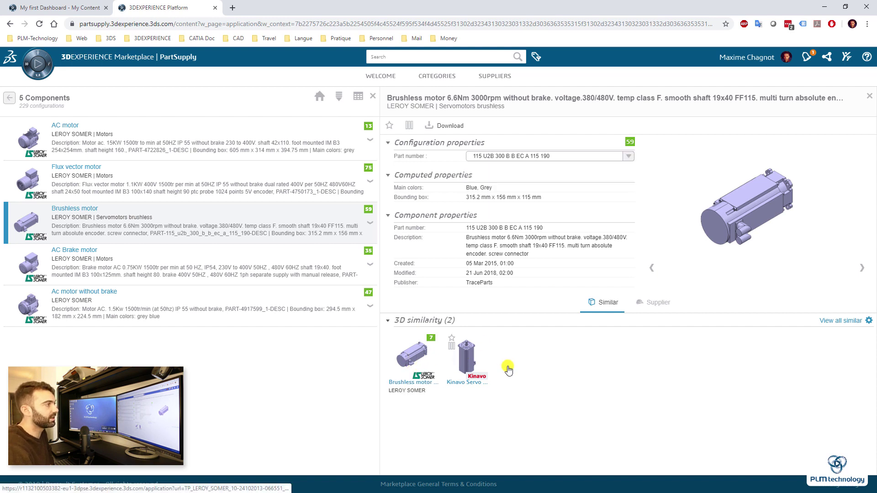
{"action": "left_click", "coordinate": [629, 156]}
{"action": "left_click", "coordinate": [543, 190]}
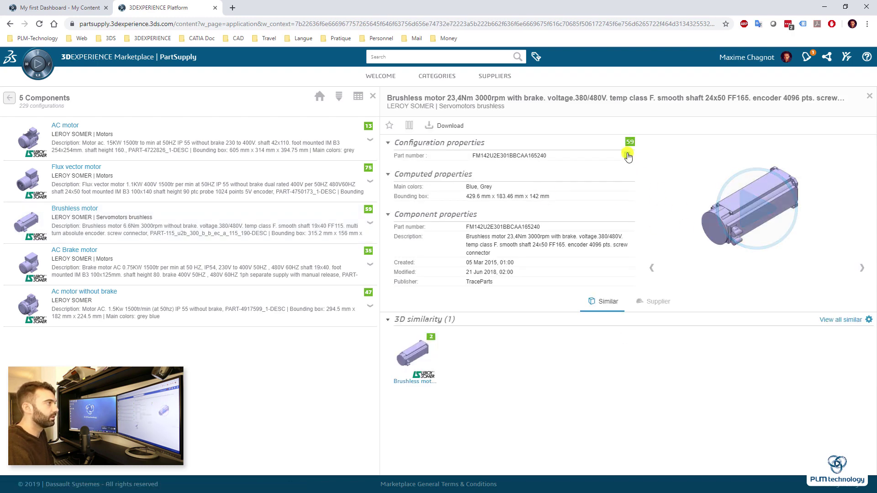
Inspect the configured motor in the 3D preview and download it in STEP format
{"action": "left_click", "coordinate": [745, 203]}
{"action": "left_click_drag", "start_coordinate": [734, 224], "coordinate": [787, 172]}
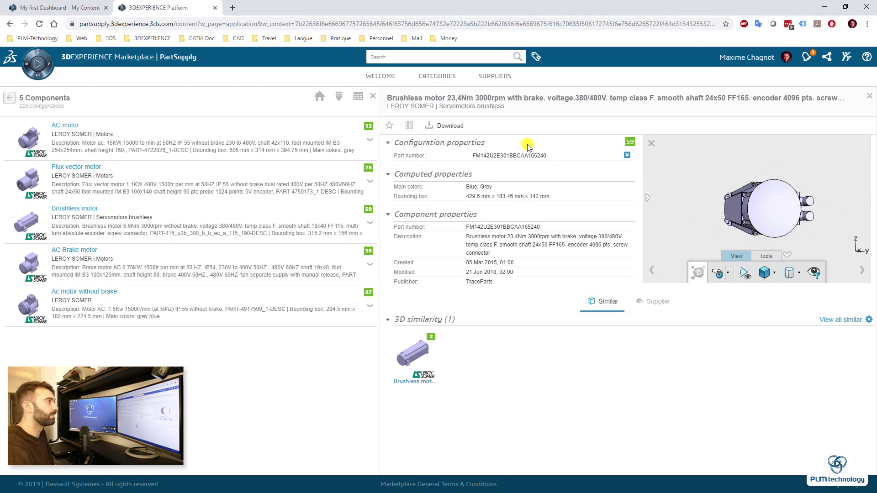
{"action": "left_click", "coordinate": [454, 127]}
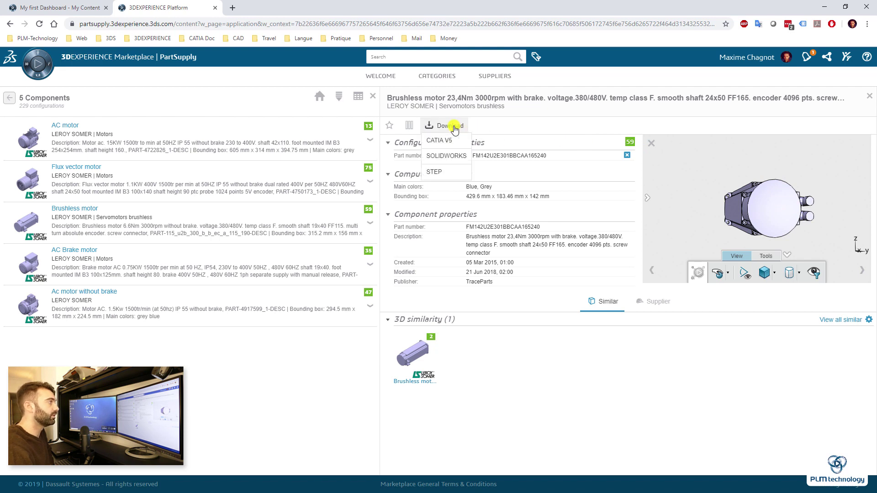
{"action": "left_click", "coordinate": [447, 173]}
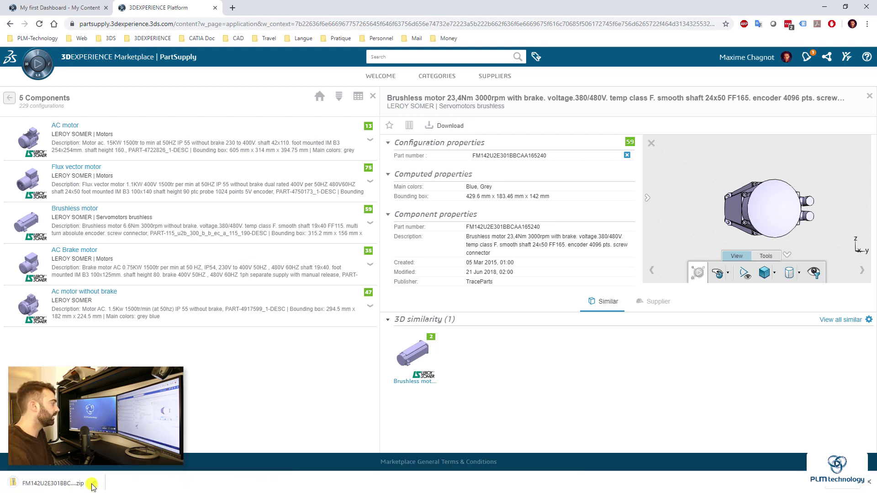
Show the downloaded zip in its folder and extract it with 7-Zip to a folder named FM142U2E301BBCAA165240
{"action": "left_click", "coordinate": [94, 485]}
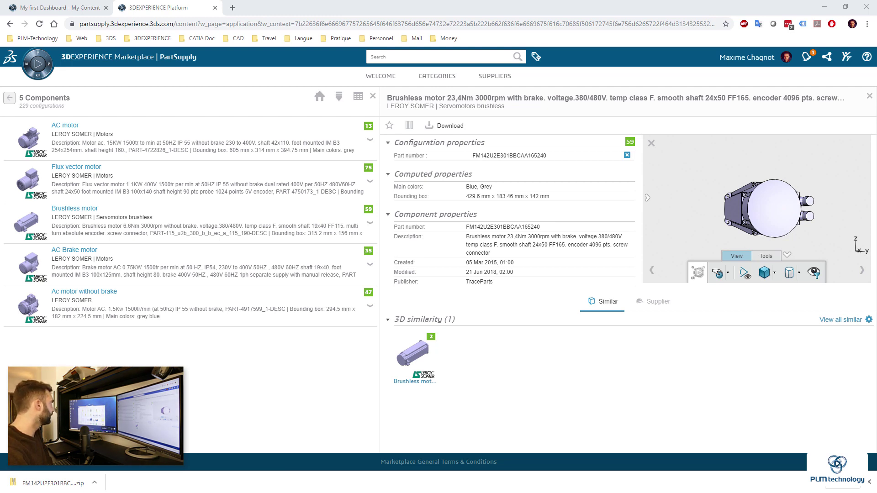
{"action": "right_click", "coordinate": [396, 276]}
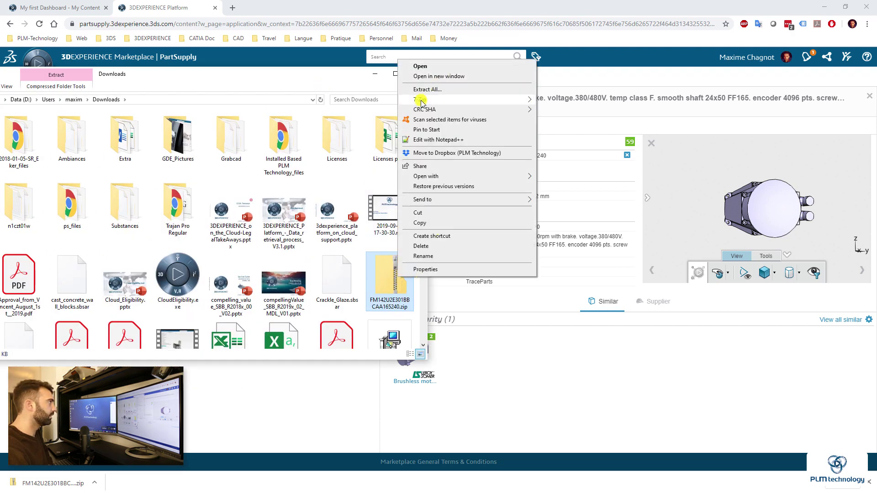
{"action": "mouse_move", "coordinate": [421, 100]}
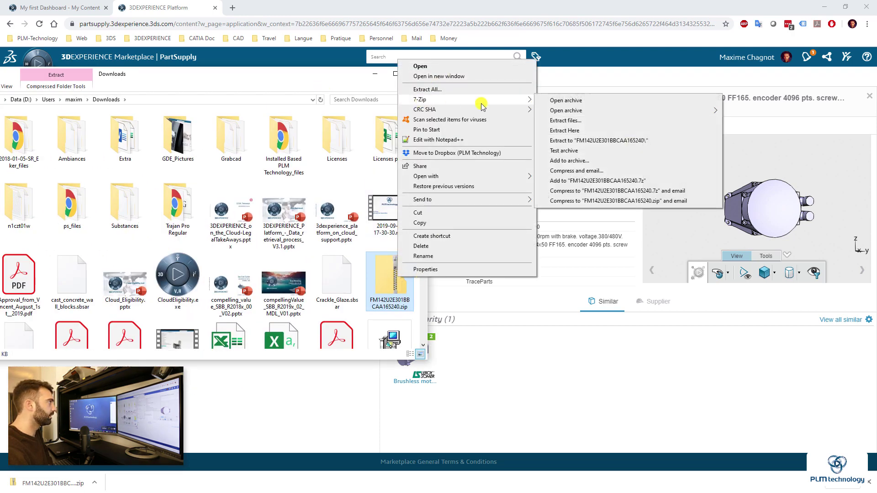
{"action": "left_click", "coordinate": [579, 141]}
Open the extracted FM142U2E301BBCAA165240 folder and locate the fm142u2e301bbcaa165240.stp file
{"action": "left_click_drag", "start_coordinate": [291, 78], "coordinate": [396, 78]}
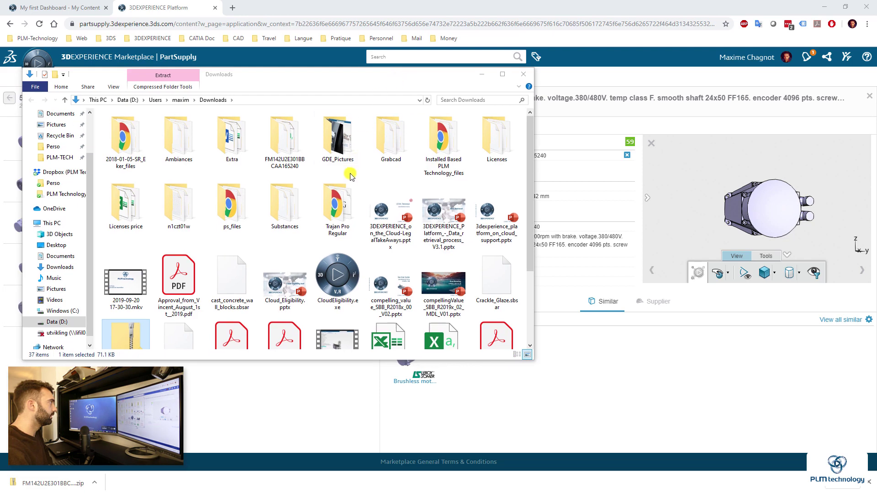
{"action": "left_click", "coordinate": [288, 153]}
{"action": "double_click", "coordinate": [288, 148]}
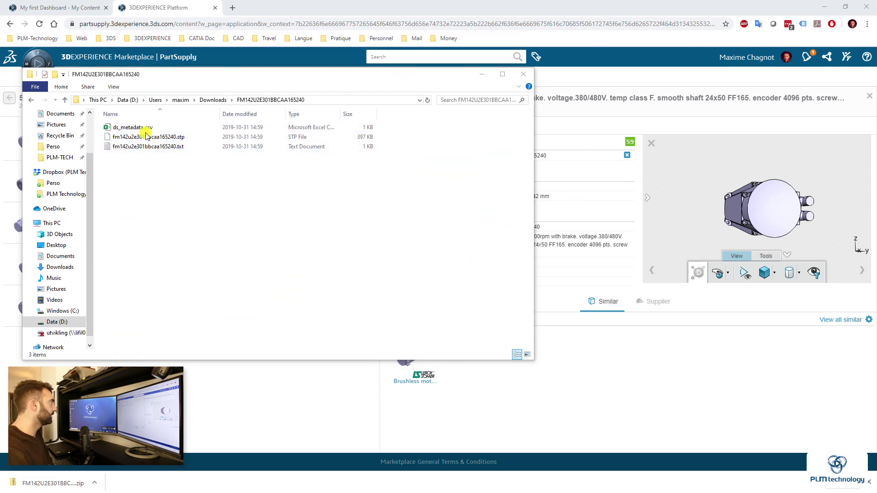
{"action": "left_click", "coordinate": [142, 138]}
{"action": "left_click", "coordinate": [179, 223]}
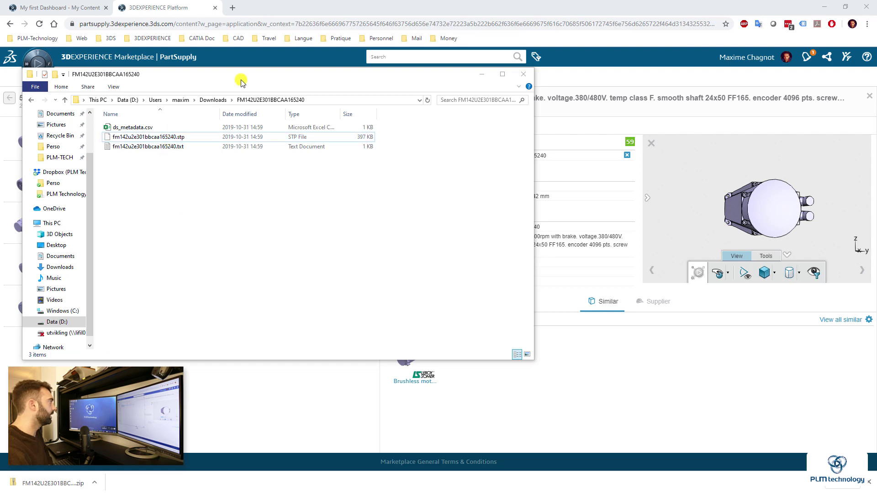
Set the folder window aside, minimize the browser to return to 3DEXPERIENCE, and close the compass app list
{"action": "key", "text": "super+Down"}
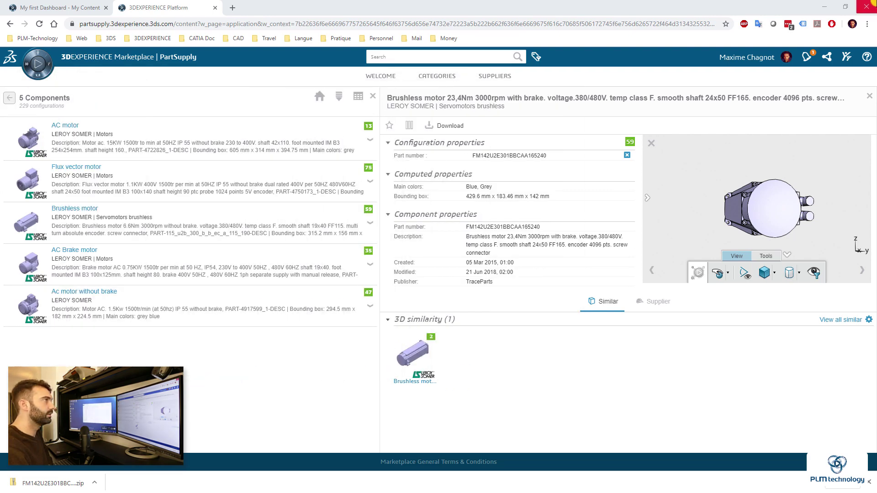
{"action": "left_click", "coordinate": [824, 6]}
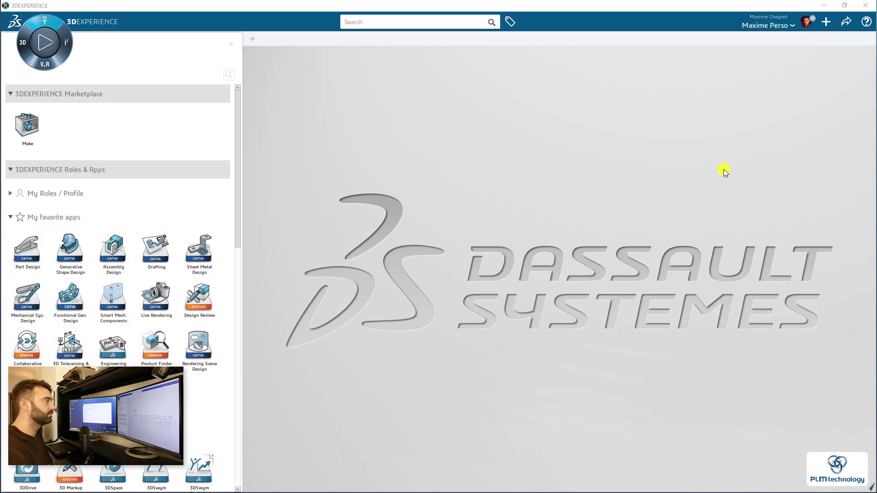
{"action": "left_click", "coordinate": [229, 48]}
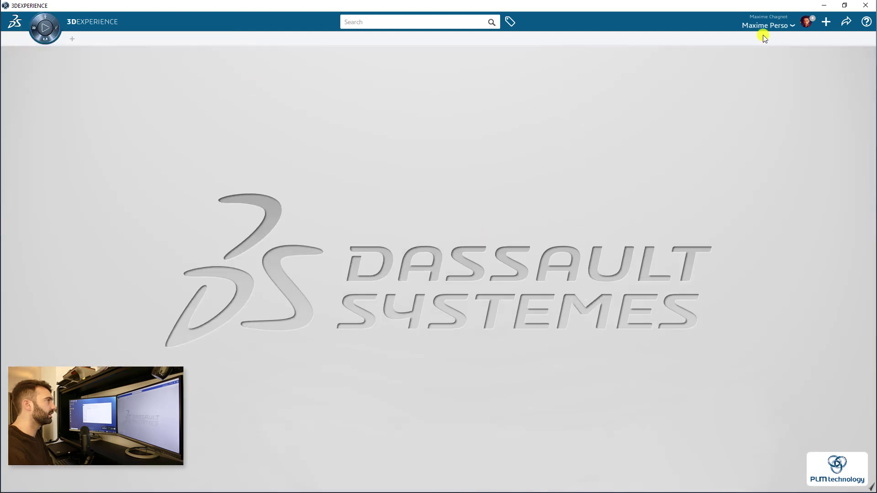
Import fm142u2e301bbcaa165240.stp from the FM142U2E301BBCAA165240 folder in Downloads, using the STEP format, and close the import reports
{"action": "left_click", "coordinate": [833, 22]}
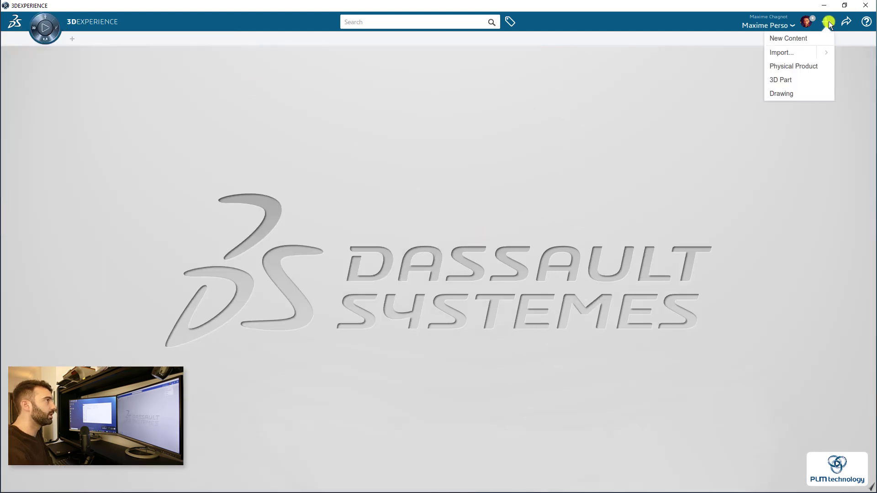
{"action": "left_click", "coordinate": [808, 52]}
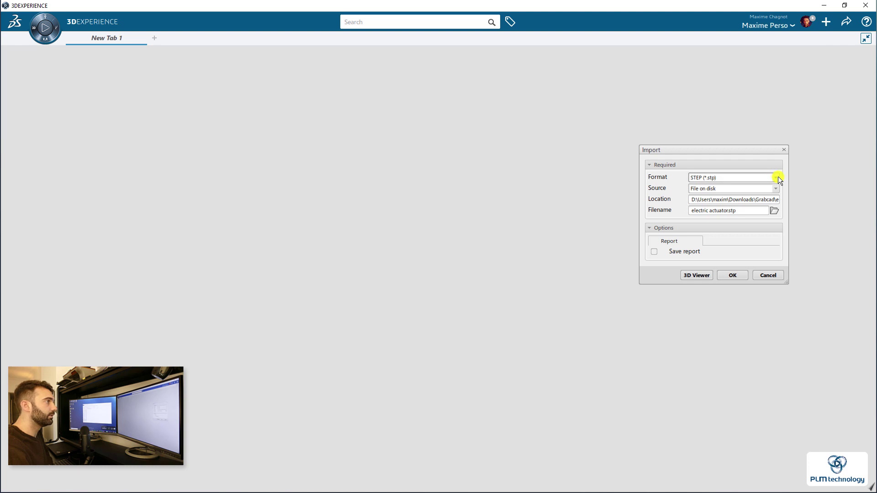
{"action": "left_click", "coordinate": [778, 178]}
{"action": "left_click", "coordinate": [749, 151]}
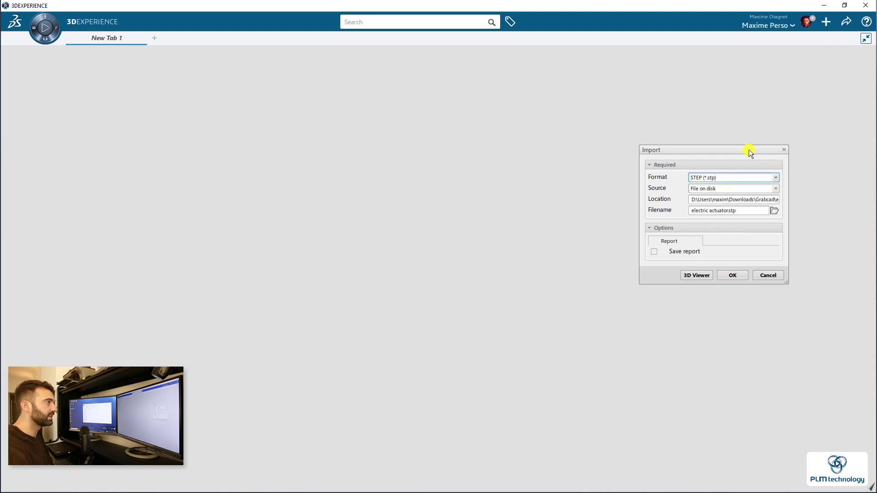
{"action": "left_click", "coordinate": [776, 212]}
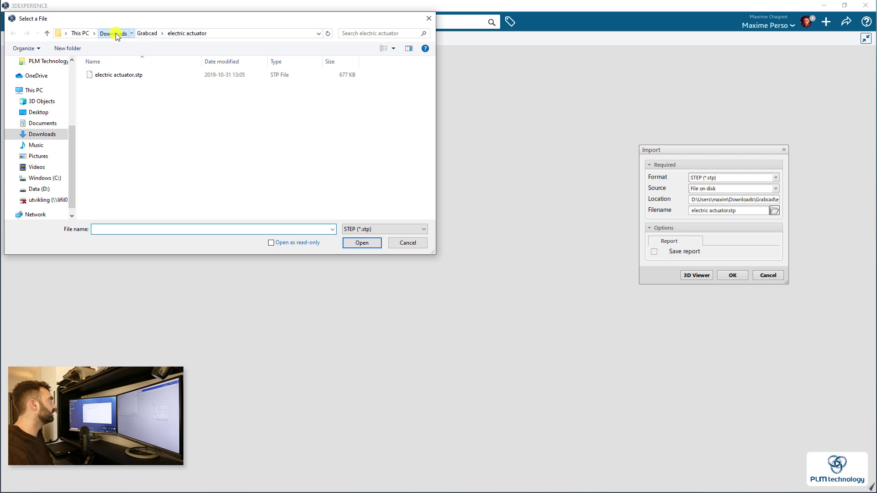
{"action": "left_click", "coordinate": [117, 35]}
{"action": "double_click", "coordinate": [116, 85]}
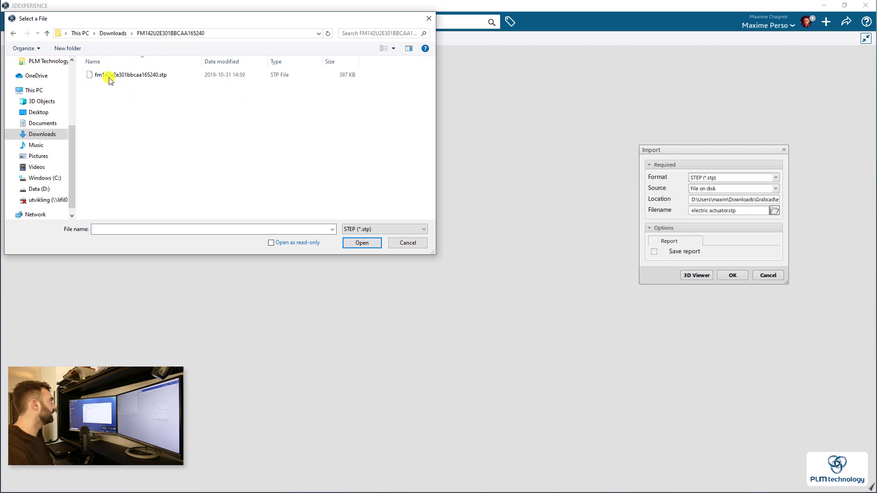
{"action": "left_click", "coordinate": [109, 77]}
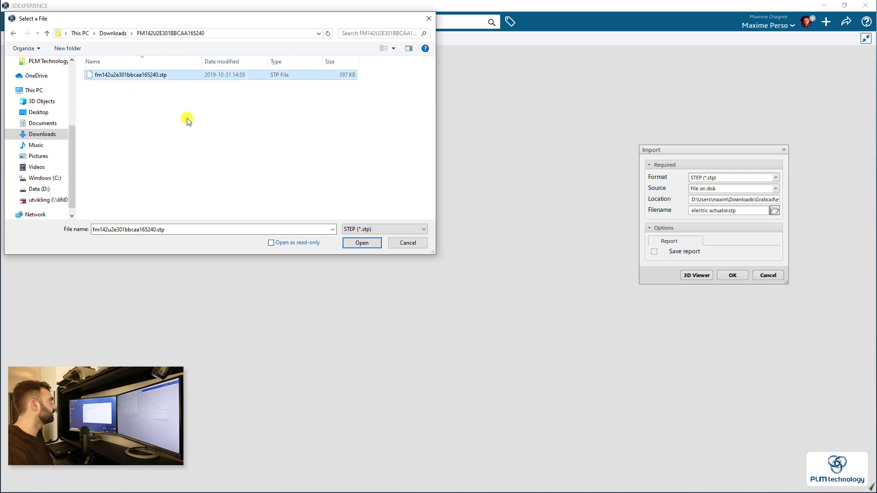
{"action": "left_click", "coordinate": [365, 244]}
{"action": "left_click", "coordinate": [738, 275]}
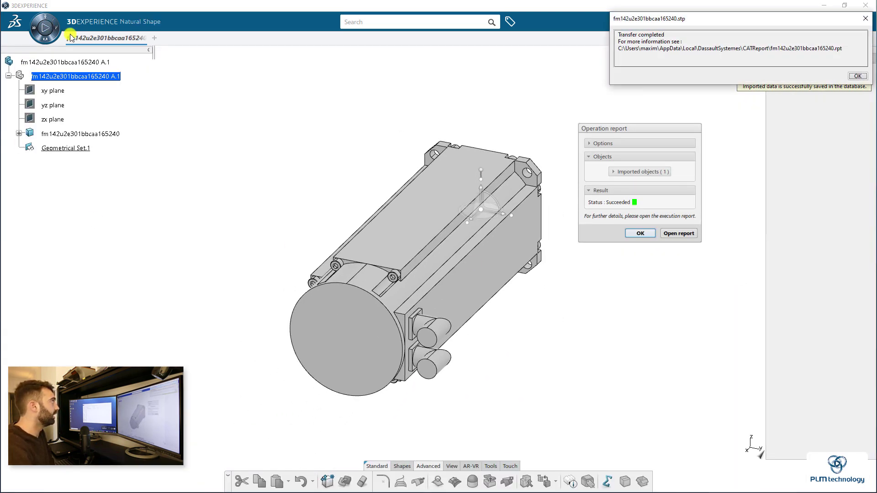
{"action": "left_click", "coordinate": [628, 231]}
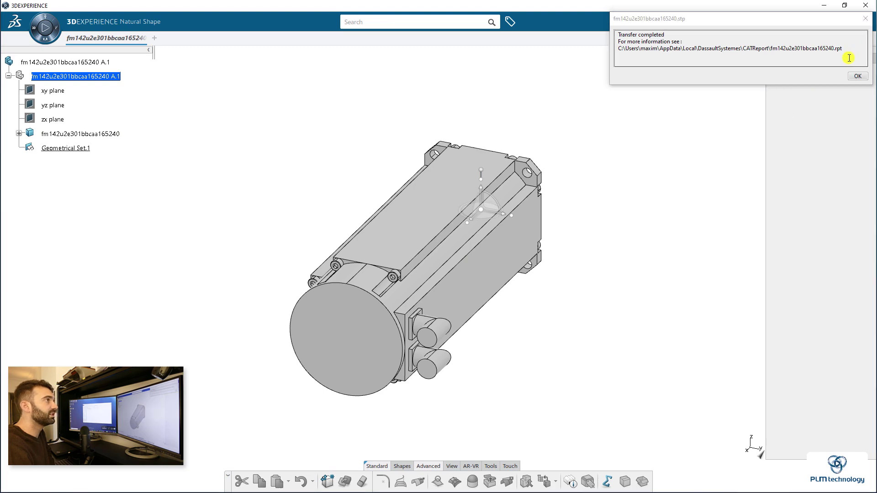
{"action": "left_click", "coordinate": [857, 76]}
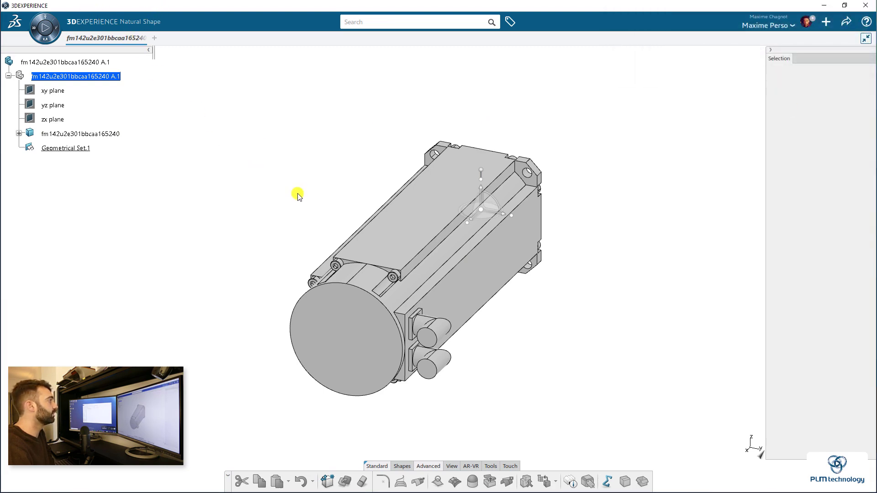
Expand the imported body in the tree to check its feature structure and examine the motor from several sides
{"action": "middle_click_drag", "start_coordinate": [611, 302], "coordinate": [111, 185]}
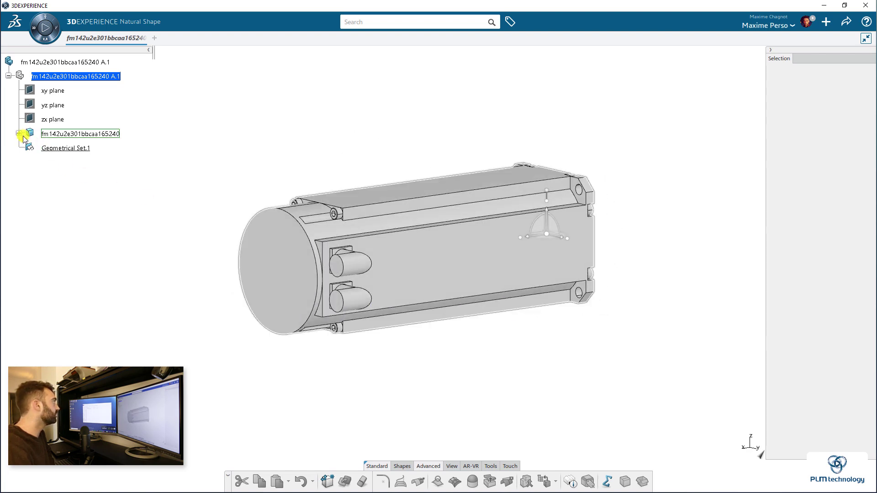
{"action": "left_click", "coordinate": [19, 134]}
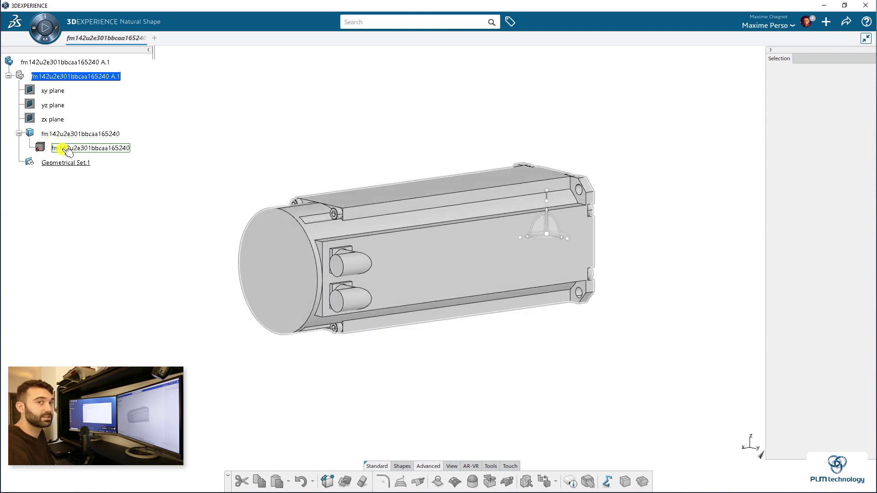
{"action": "middle_click_drag", "start_coordinate": [126, 245], "coordinate": [270, 327]}
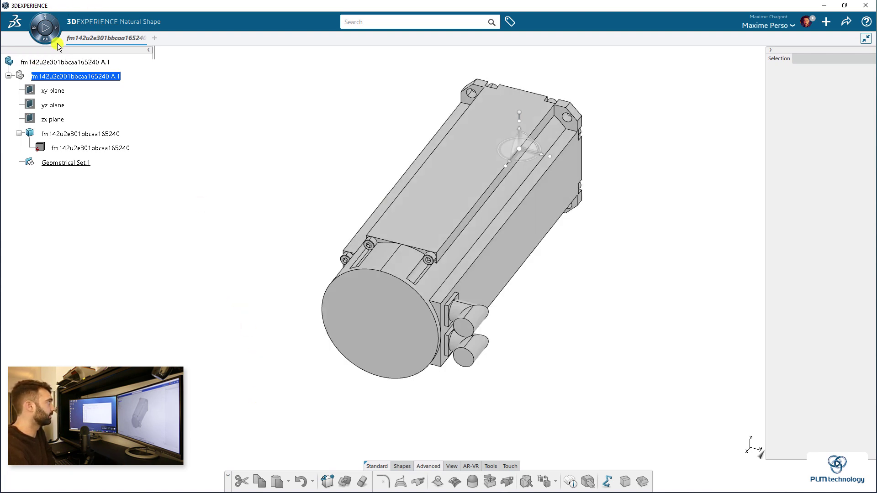
{"action": "left_click", "coordinate": [75, 150]}
{"action": "middle_click_drag", "start_coordinate": [327, 231], "coordinate": [348, 185]}
{"action": "left_click_drag", "start_coordinate": [304, 202], "coordinate": [388, 147]}
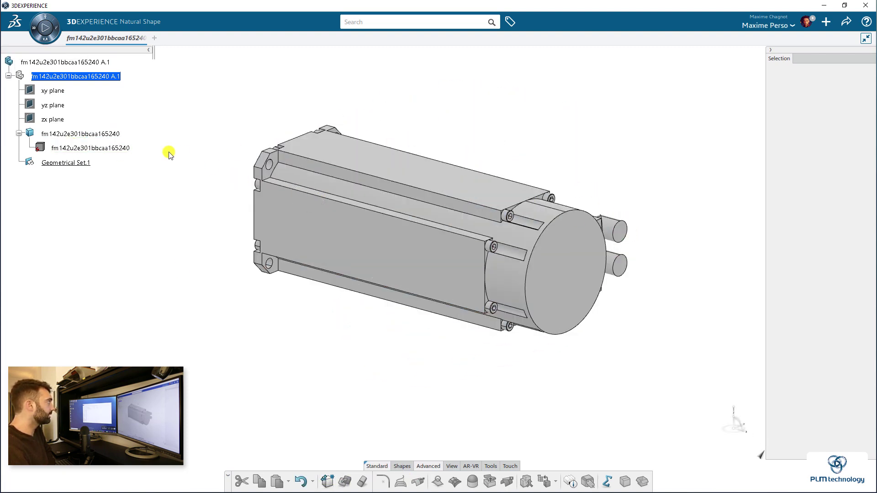
Import the motor solid's geometry as a natural shape with the Industrial Equipment context, and collapse the original body in the tree
{"action": "left_click", "coordinate": [114, 151]}
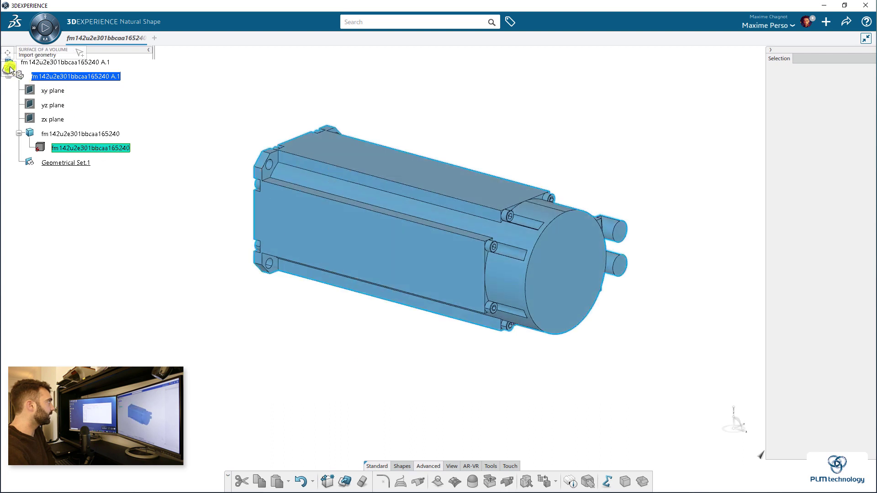
{"action": "left_click_drag", "start_coordinate": [8, 56], "coordinate": [461, 96]}
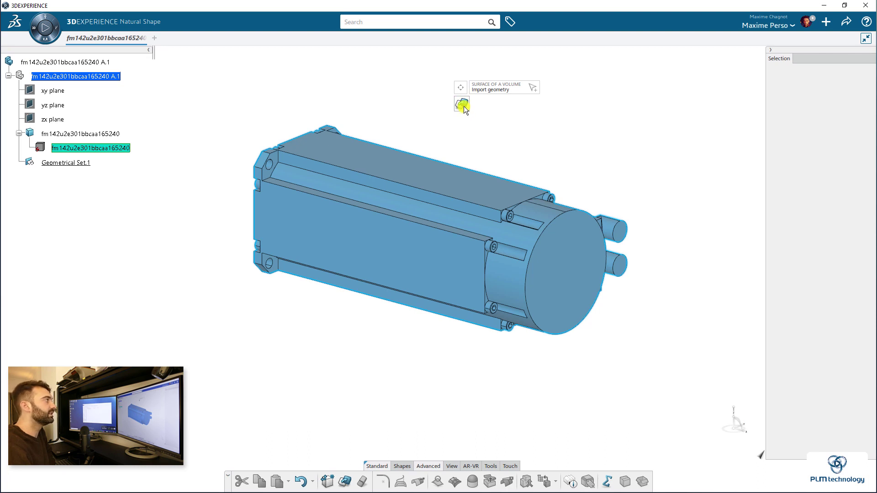
{"action": "left_click", "coordinate": [463, 106]}
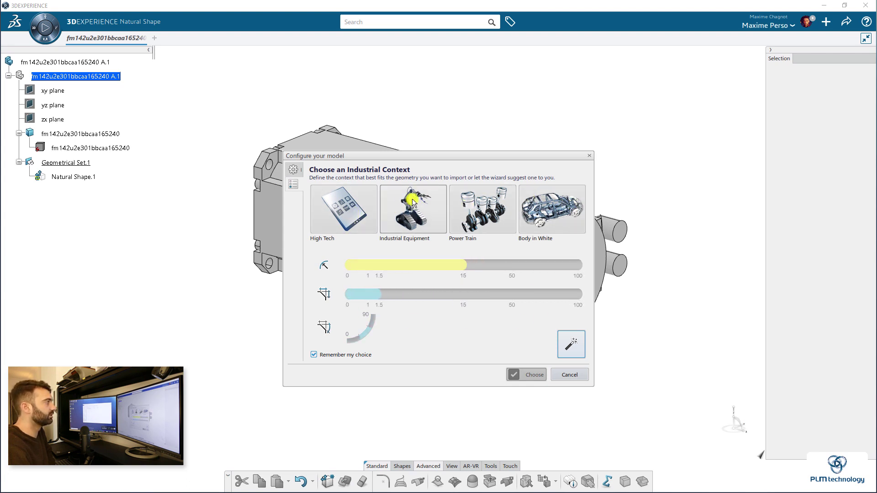
{"action": "left_click", "coordinate": [419, 214]}
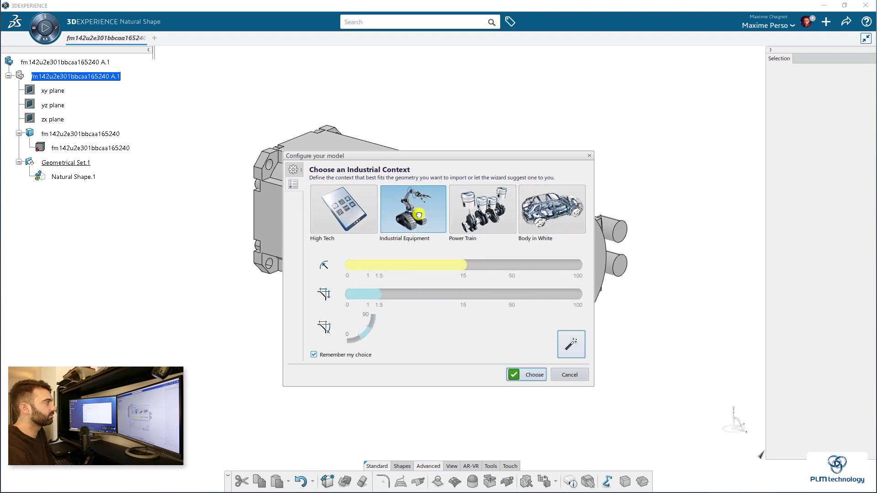
{"action": "left_click", "coordinate": [527, 375]}
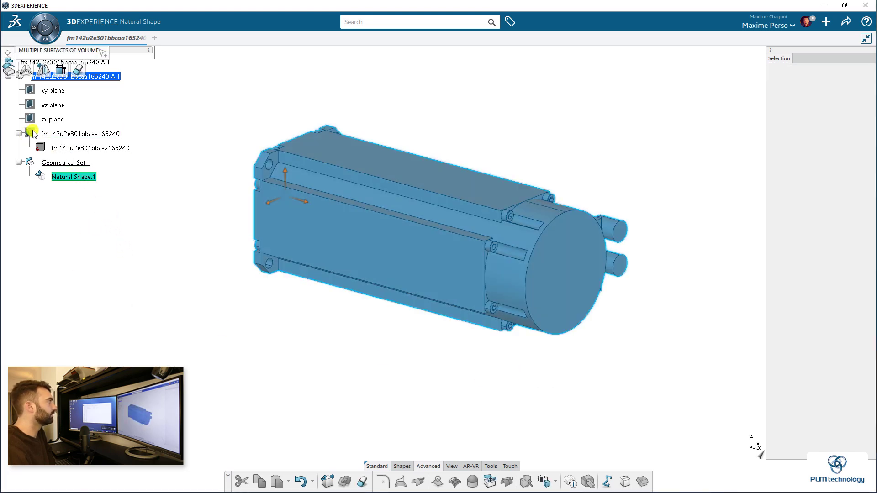
{"action": "left_click", "coordinate": [67, 151]}
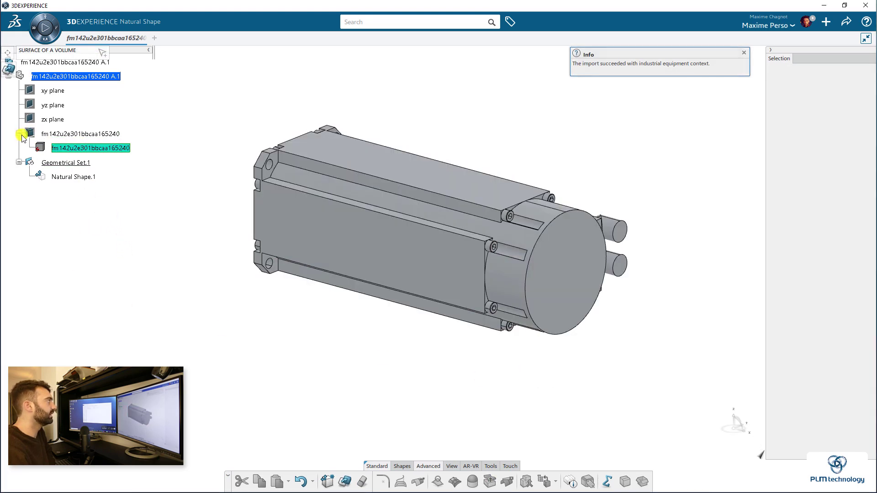
{"action": "left_click", "coordinate": [19, 134]}
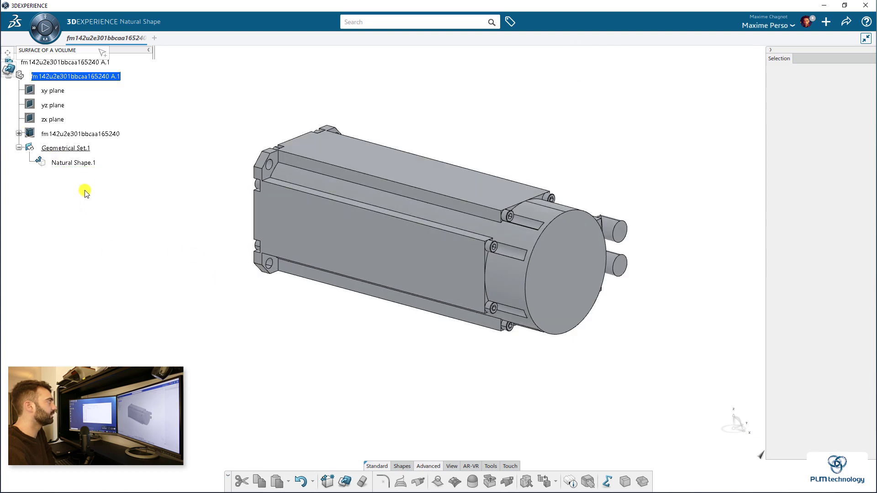
Move the end face of the motor shaft along the shaft's axis
{"action": "middle_click_drag", "start_coordinate": [131, 274], "coordinate": [349, 328]}
{"action": "scroll", "coordinate": [301, 305], "scroll_direction": "up", "scroll_amount": 5}
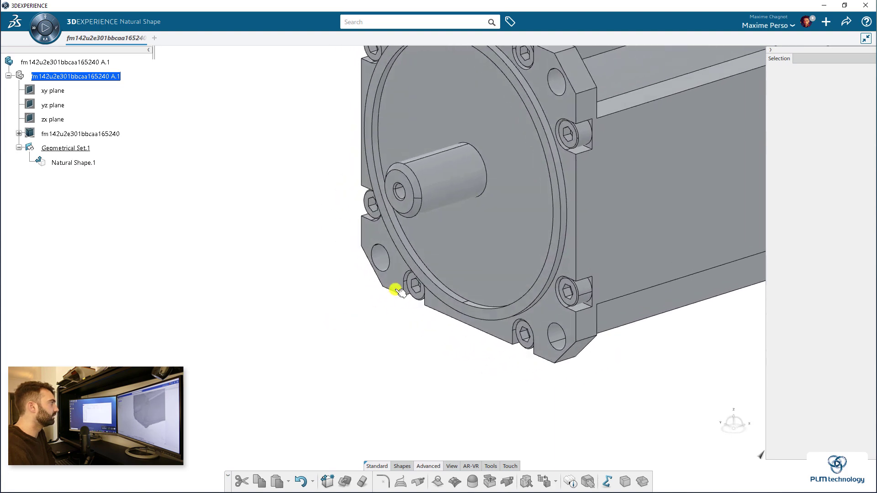
{"action": "left_click", "coordinate": [405, 185]}
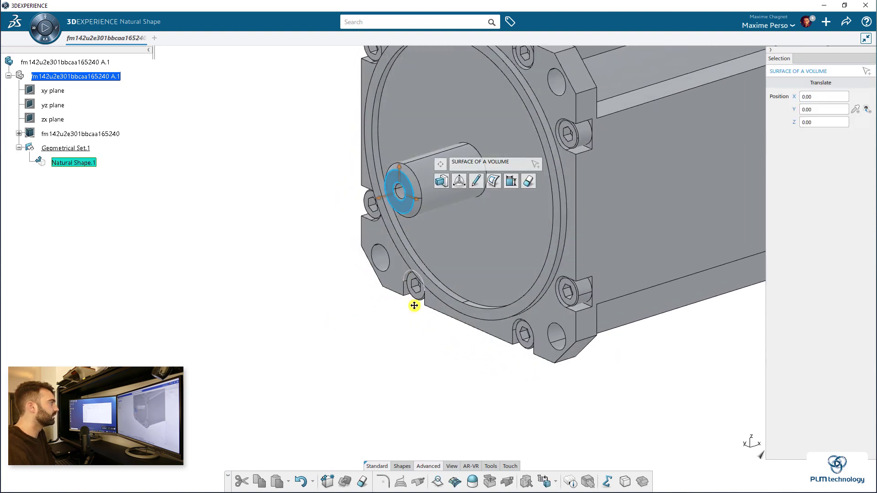
{"action": "middle_click_drag", "start_coordinate": [415, 303], "coordinate": [370, 251]}
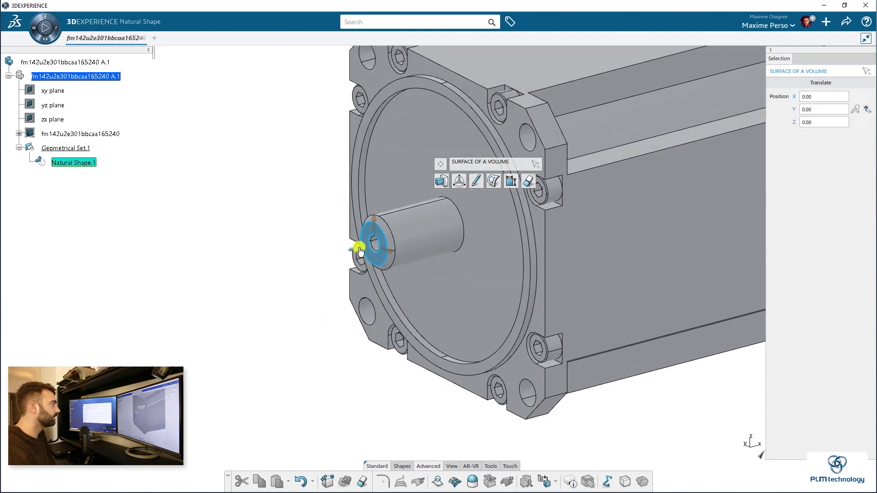
{"action": "left_click_drag", "start_coordinate": [355, 251], "coordinate": [363, 244]}
{"action": "middle_click_drag", "start_coordinate": [363, 246], "coordinate": [516, 353]}
{"action": "left_click", "coordinate": [462, 334]}
Move the cylindrical mounting hole at the lower corner of the motor's front flange sideways
{"action": "middle_click_drag", "start_coordinate": [461, 333], "coordinate": [414, 315]}
{"action": "left_click", "coordinate": [406, 301]}
{"action": "middle_click_drag", "start_coordinate": [379, 370], "coordinate": [397, 362]}
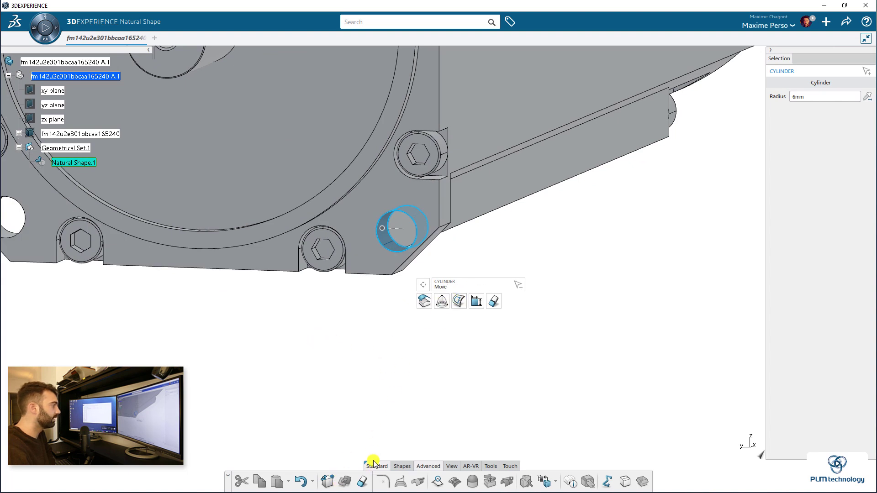
{"action": "left_click", "coordinate": [442, 301]}
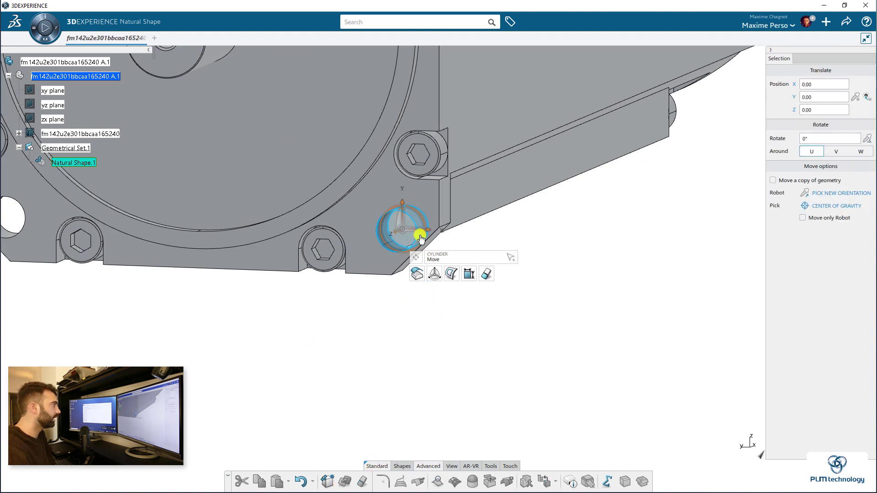
{"action": "left_click_drag", "start_coordinate": [427, 230], "coordinate": [400, 230]}
{"action": "left_click", "coordinate": [384, 320]}
{"action": "middle_click_drag", "start_coordinate": [336, 323], "coordinate": [529, 361]}
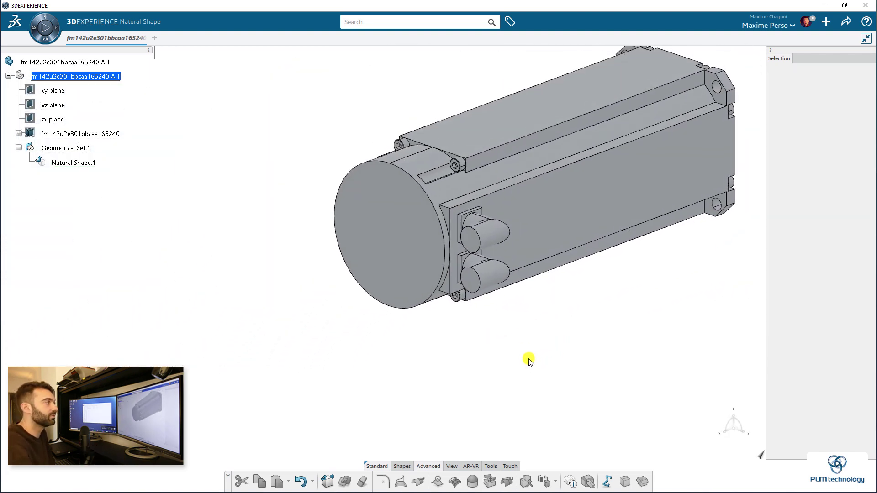
Offset the cylindrical surface of the motor shaft outward to thicken the shaft
{"action": "middle_click_drag", "start_coordinate": [609, 281], "coordinate": [376, 258]}
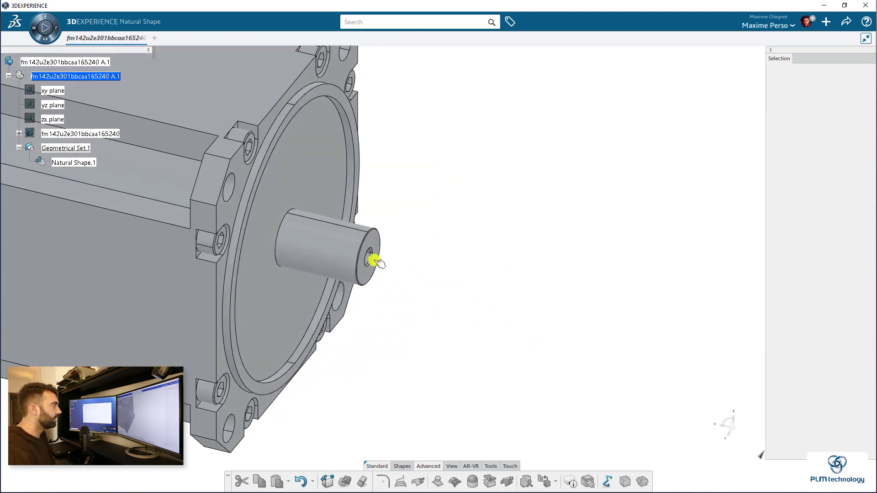
{"action": "left_click", "coordinate": [348, 239]}
{"action": "middle_click_drag", "start_coordinate": [418, 341], "coordinate": [368, 248]}
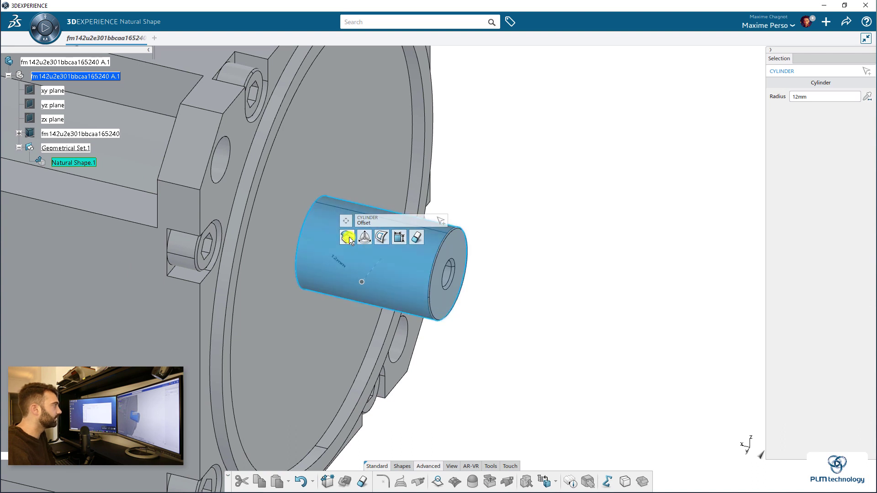
{"action": "left_click", "coordinate": [350, 241]}
{"action": "left_click_drag", "start_coordinate": [356, 286], "coordinate": [350, 296]}
{"action": "left_click", "coordinate": [462, 292]}
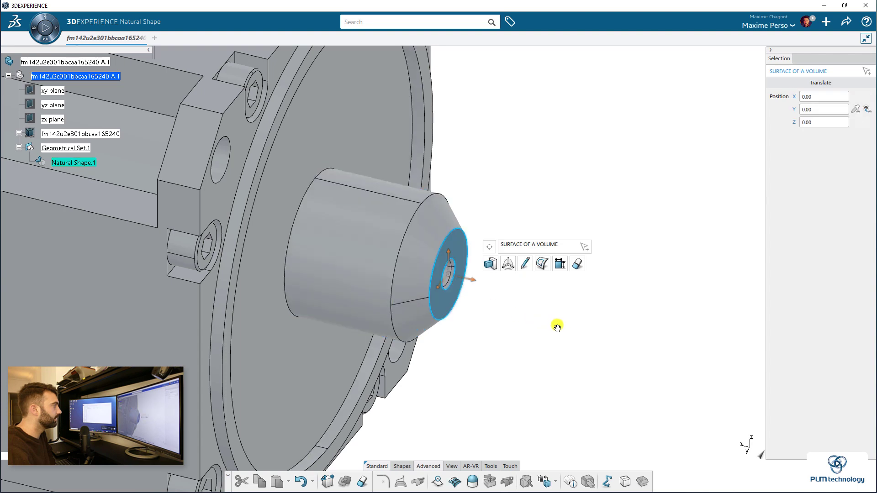
{"action": "middle_click_drag", "start_coordinate": [558, 327], "coordinate": [250, 316]}
{"action": "left_click", "coordinate": [250, 316]}
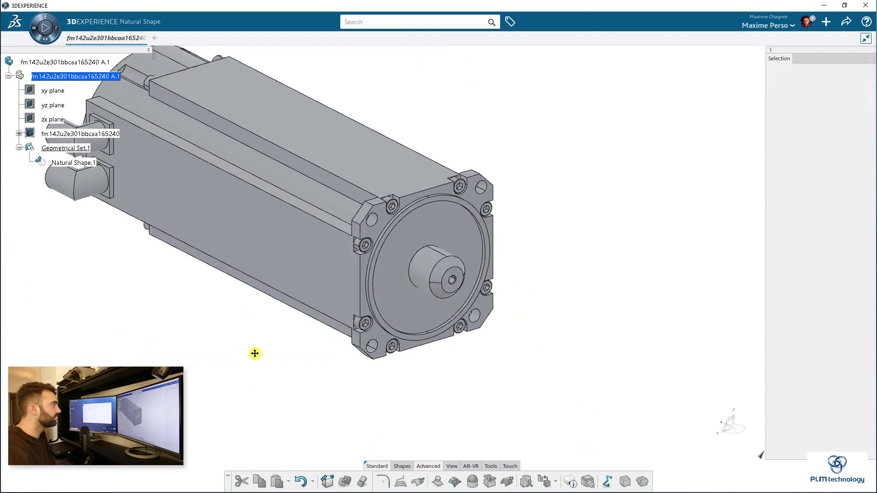
Try to chamfer the circular edge of the motor's rear face with a 5 mm length and 45° angle
{"action": "middle_click_drag", "start_coordinate": [254, 355], "coordinate": [296, 213]}
{"action": "left_click", "coordinate": [290, 198]}
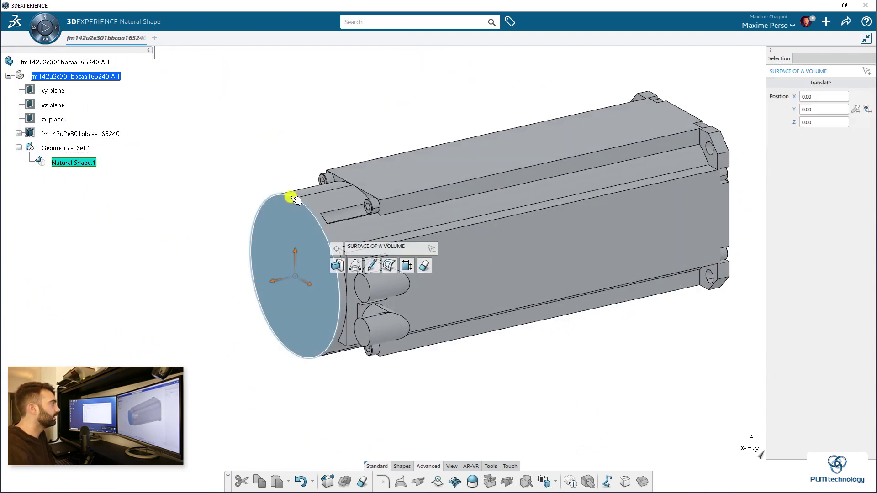
{"action": "left_click", "coordinate": [289, 193]}
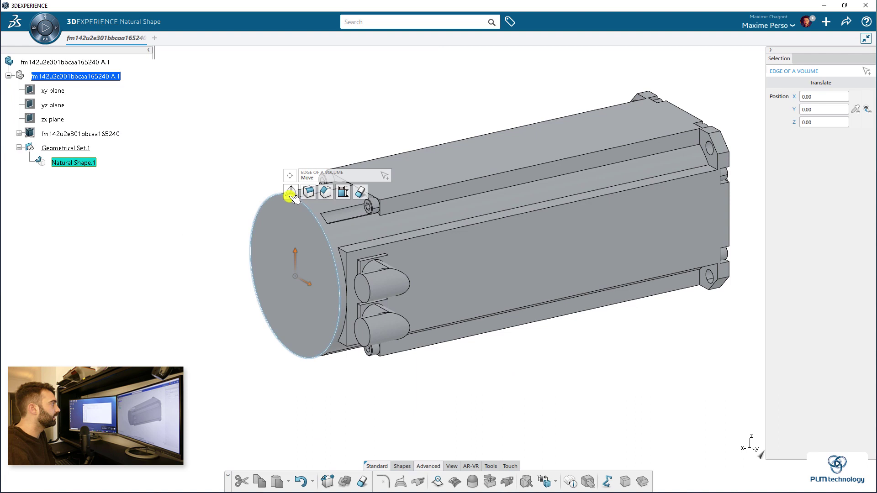
{"action": "left_click", "coordinate": [325, 193]}
{"action": "middle_click_drag", "start_coordinate": [286, 255], "coordinate": [603, 347]}
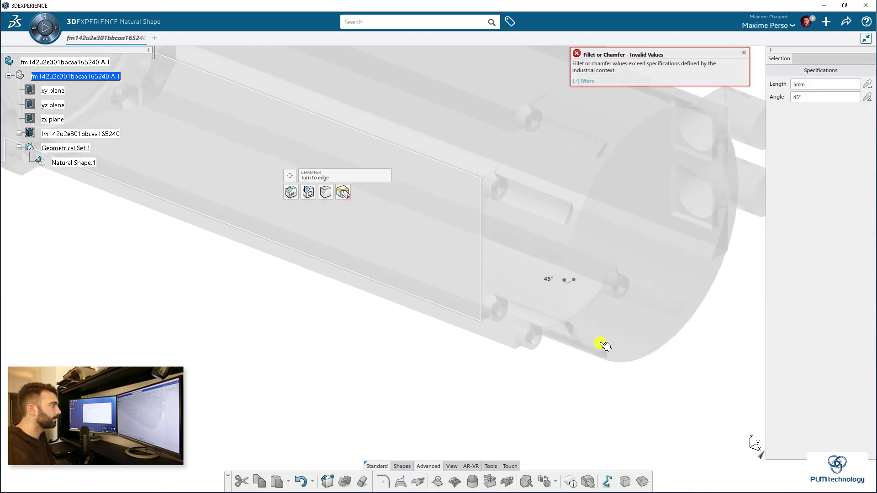
{"action": "left_click_drag", "start_coordinate": [568, 286], "coordinate": [564, 280]}
{"action": "left_click", "coordinate": [582, 390]}
Fillet the circular edge of the motor's rear face
{"action": "middle_click_drag", "start_coordinate": [584, 392], "coordinate": [662, 392]}
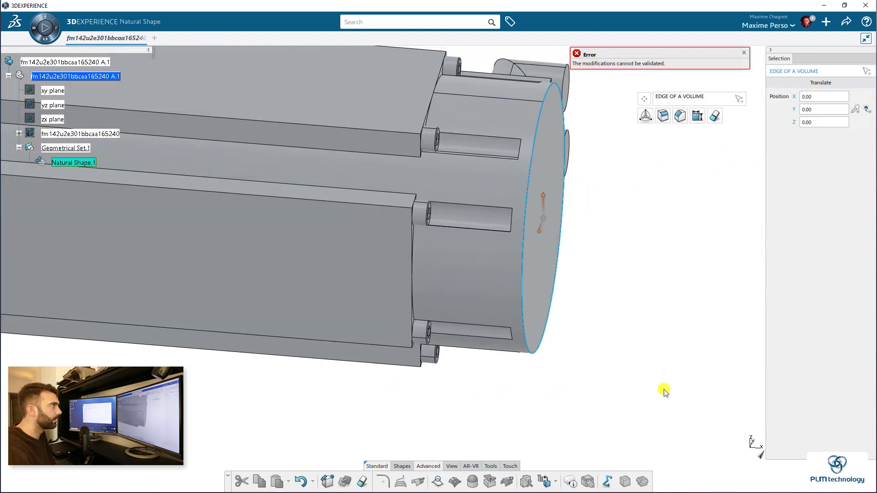
{"action": "middle_click_drag", "start_coordinate": [548, 132], "coordinate": [485, 313]}
{"action": "left_click", "coordinate": [677, 117]}
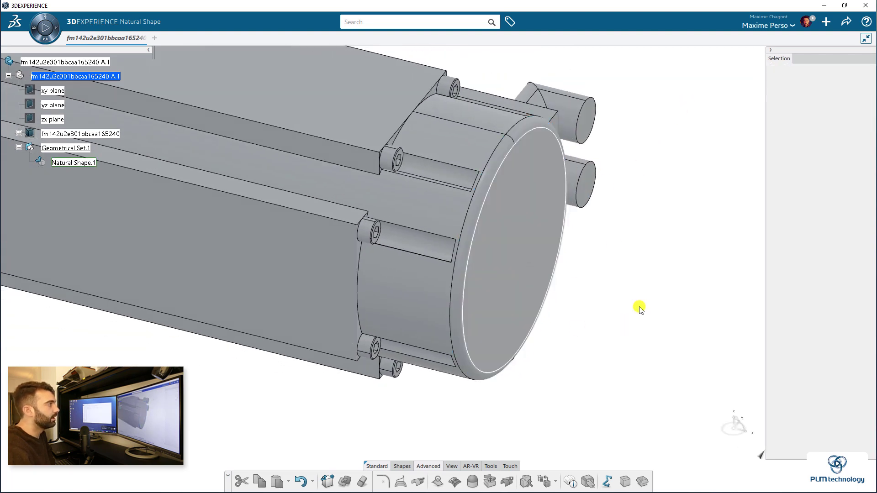
{"action": "middle_click_drag", "start_coordinate": [639, 309], "coordinate": [241, 140]}
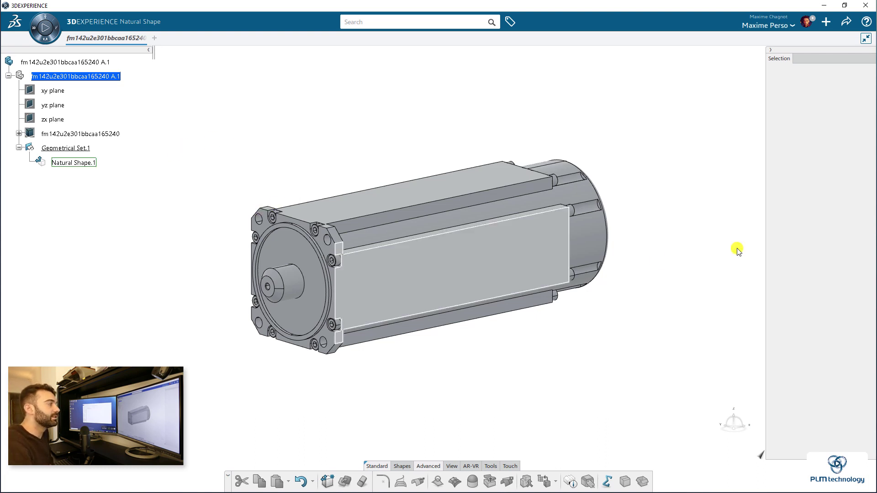
{"action": "middle_click_drag", "start_coordinate": [225, 388], "coordinate": [351, 367]}
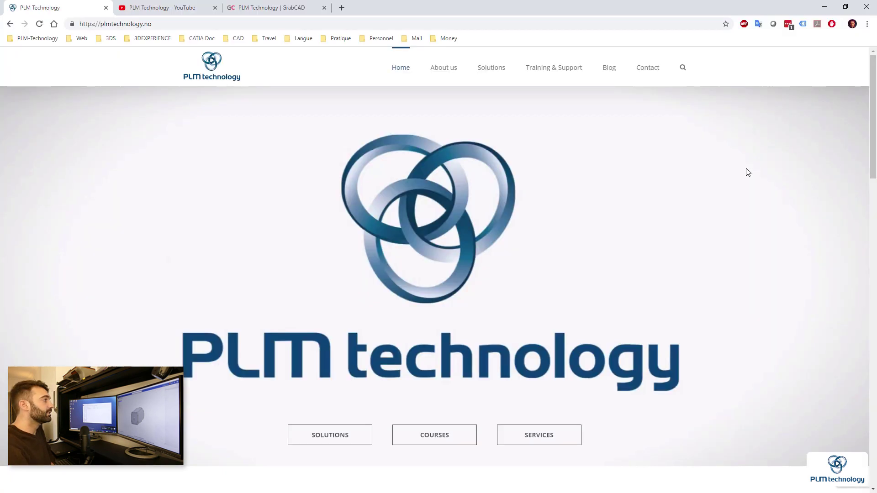
Switch to the web browser and look through the PLM Technology website's home, Training & Support and Blog pages
{"action": "scroll", "coordinate": [748, 172], "scroll_direction": "down", "scroll_amount": 10}
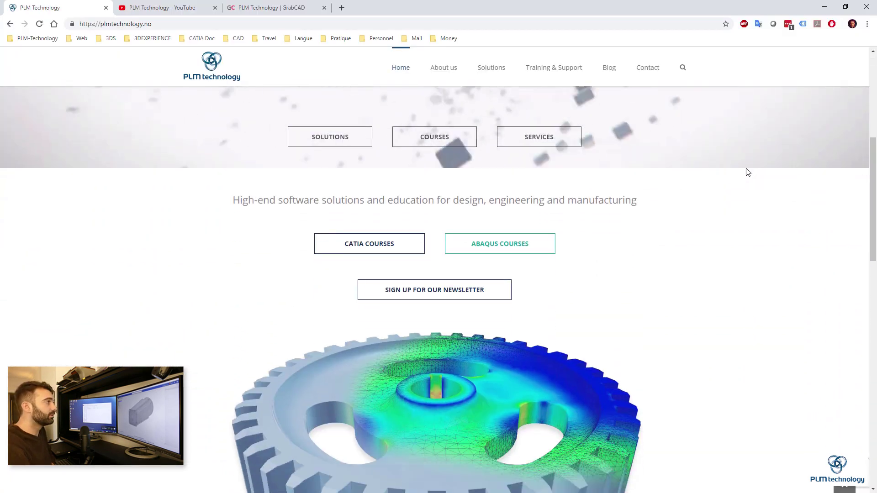
{"action": "scroll", "coordinate": [748, 173], "scroll_direction": "down", "scroll_amount": 9}
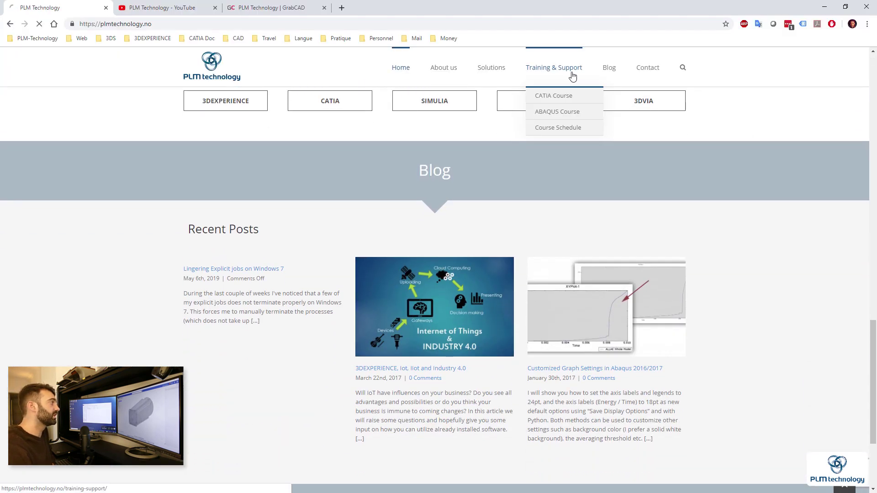
{"action": "left_click", "coordinate": [571, 75]}
{"action": "scroll", "coordinate": [714, 128], "scroll_direction": "down", "scroll_amount": 10}
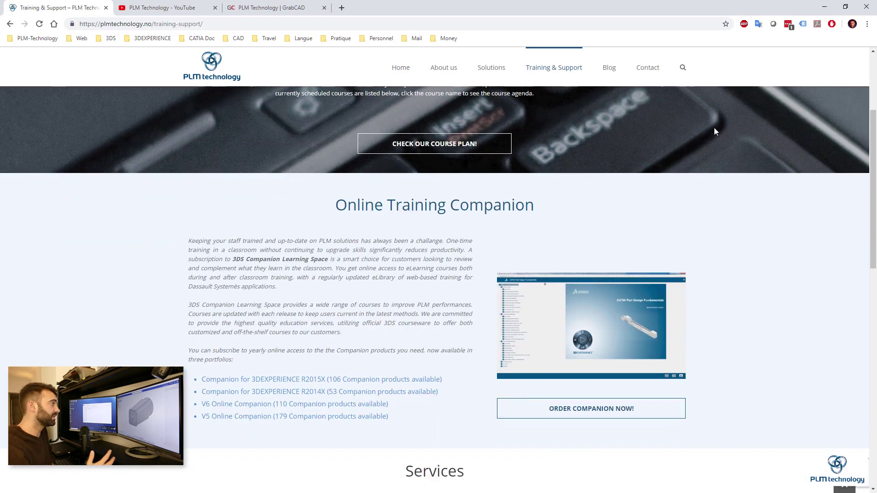
{"action": "scroll", "coordinate": [716, 132], "scroll_direction": "down", "scroll_amount": 2}
{"action": "left_click", "coordinate": [609, 68]}
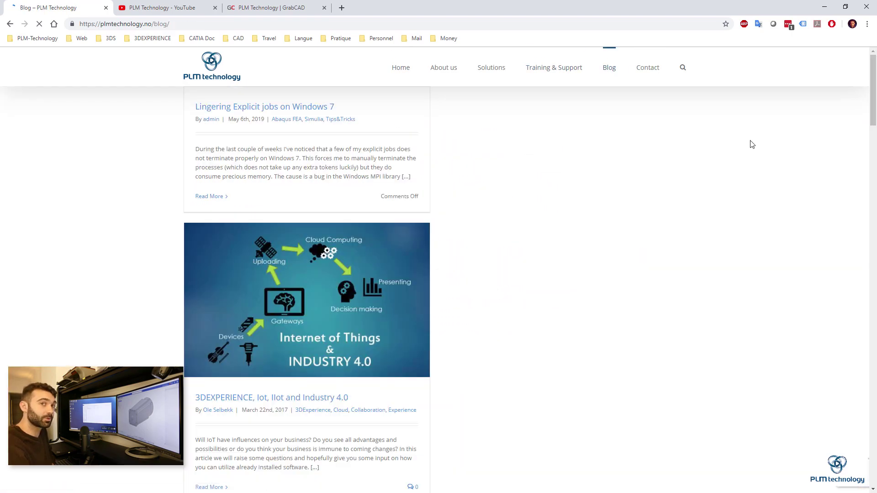
{"action": "scroll", "coordinate": [752, 145], "scroll_direction": "down", "scroll_amount": 10}
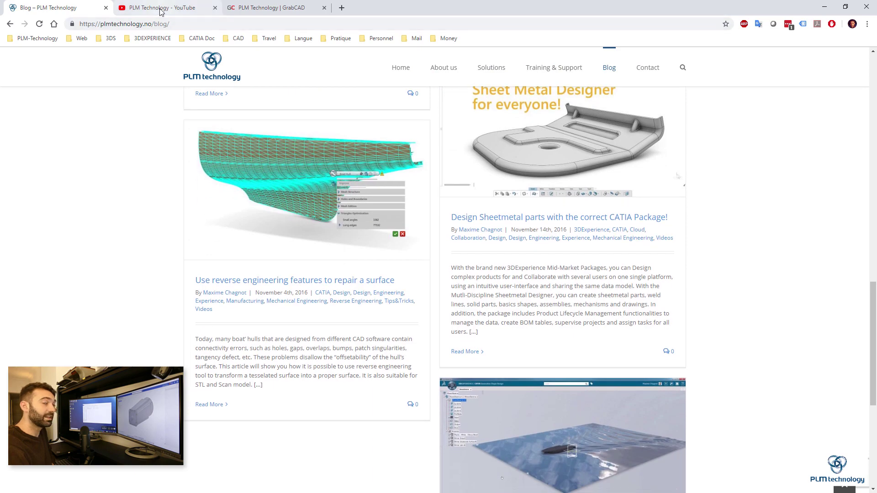
Look through the PLM Technology YouTube channel and the company's GrabCAD profile
{"action": "left_click", "coordinate": [162, 8]}
{"action": "scroll", "coordinate": [697, 148], "scroll_direction": "down", "scroll_amount": 16}
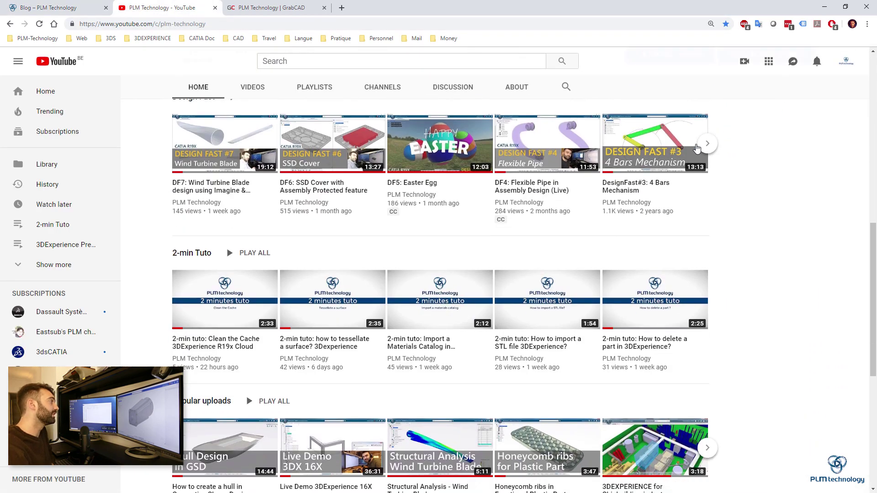
{"action": "scroll", "coordinate": [696, 149], "scroll_direction": "down", "scroll_amount": 2}
{"action": "left_click", "coordinate": [311, 9]}
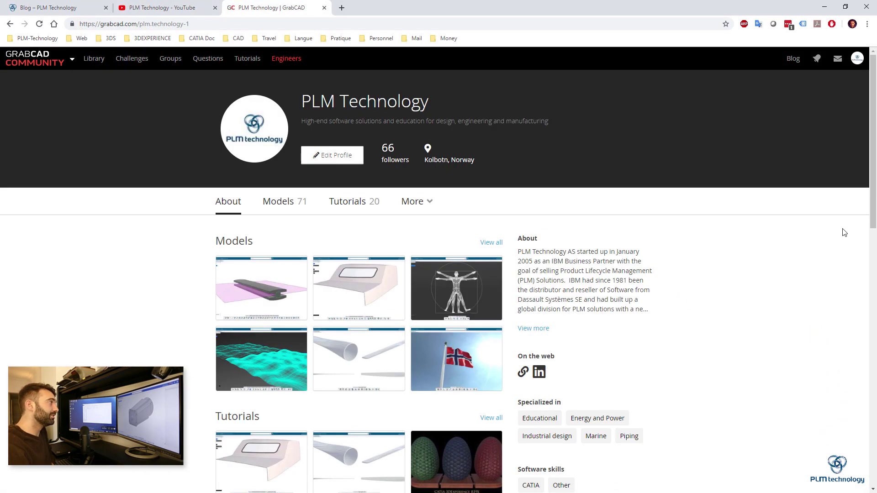
{"action": "scroll", "coordinate": [809, 236], "scroll_direction": "down", "scroll_amount": 10}
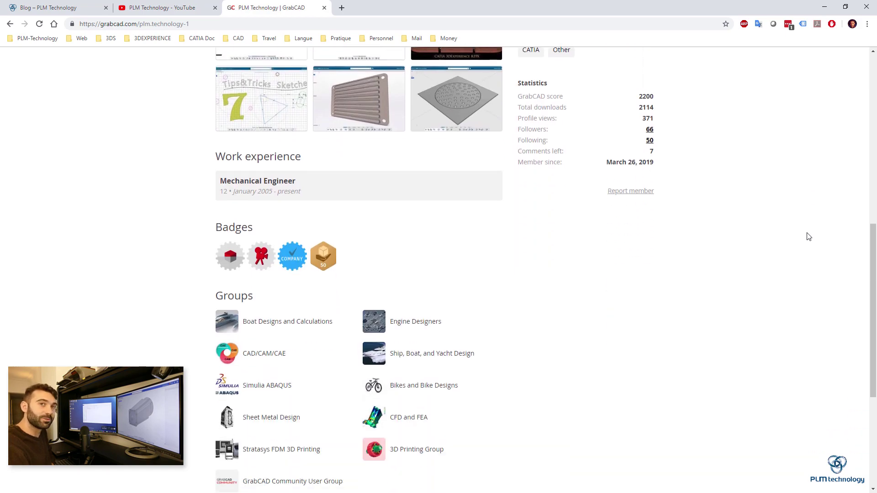